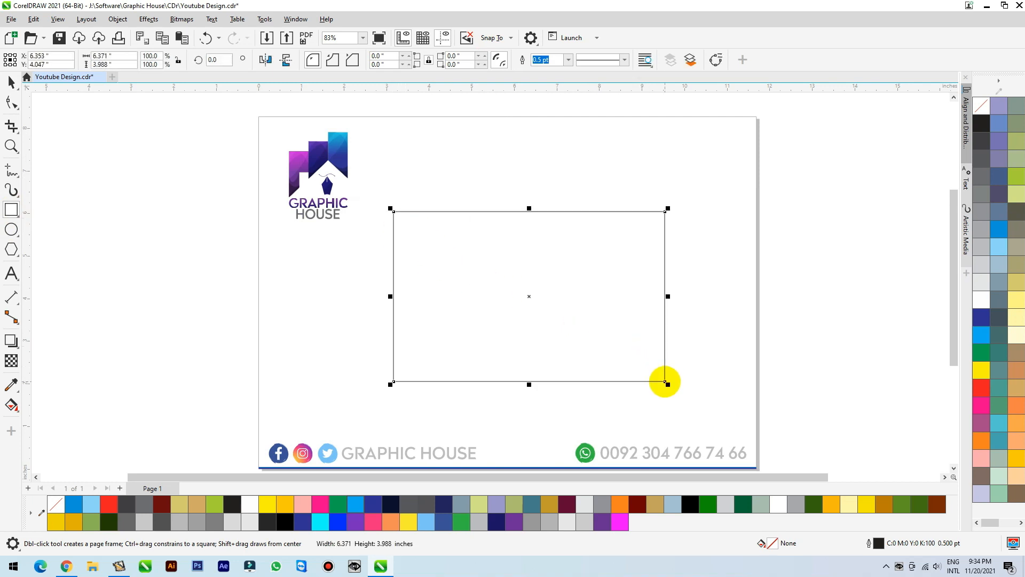
Fill the rectangle with bright blue (C:100 M:0 Y:0 K:0) and convert it to curves.
{"action": "left_click", "coordinate": [10, 81]}
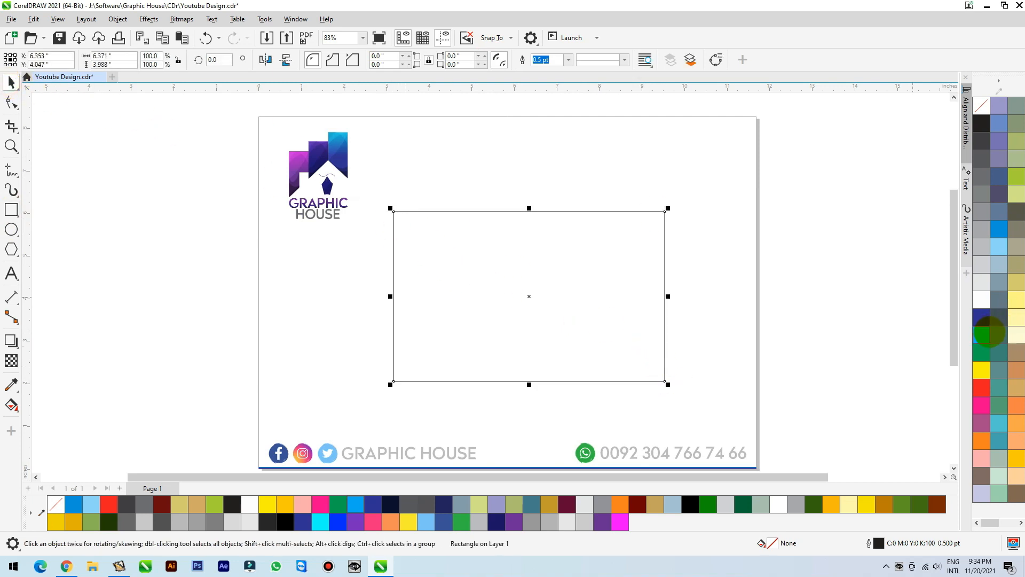
{"action": "left_click", "coordinate": [985, 334]}
{"action": "left_click", "coordinate": [564, 298]}
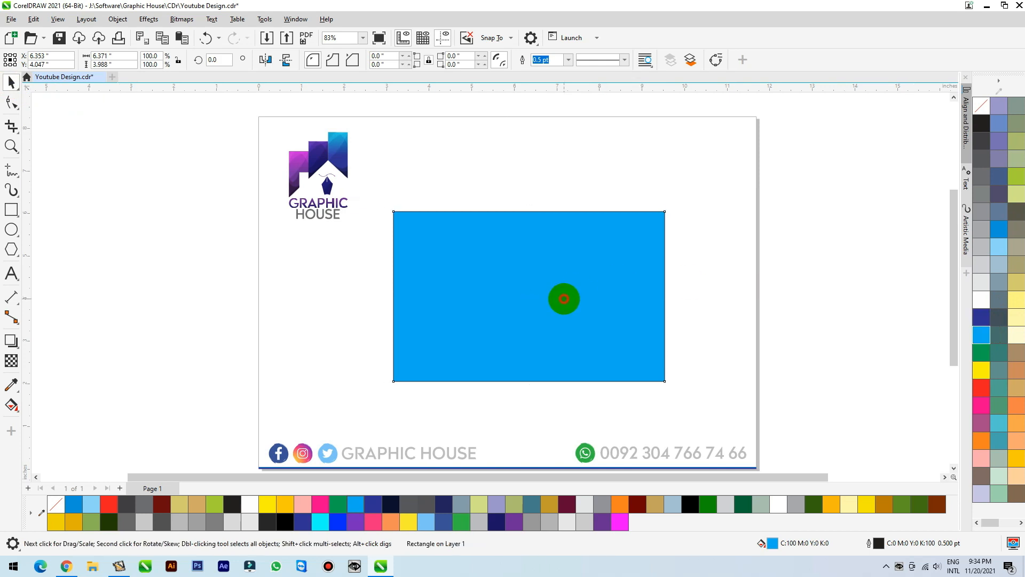
{"action": "left_click", "coordinate": [12, 101]}
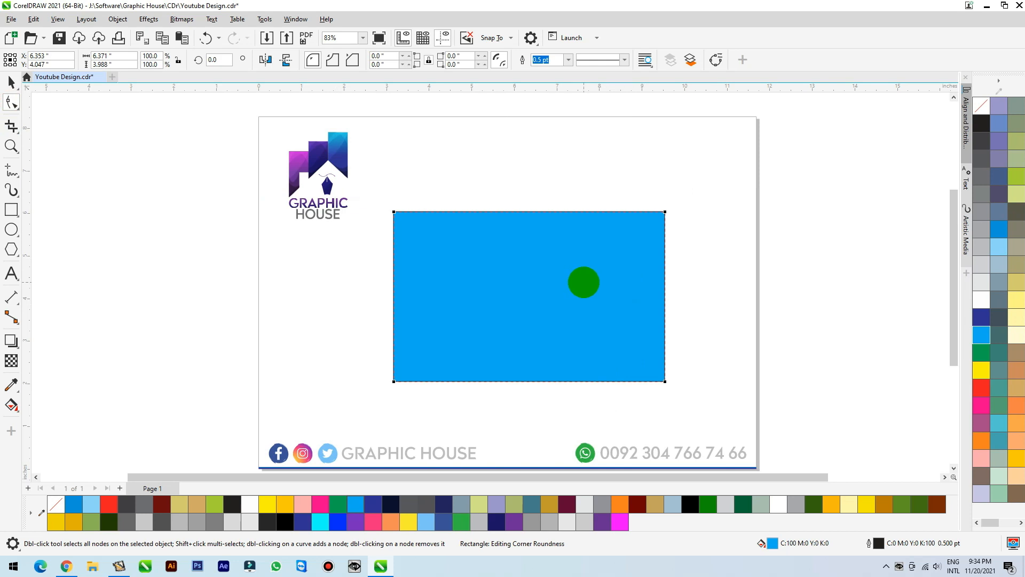
{"action": "key", "text": "ctrl+q"}
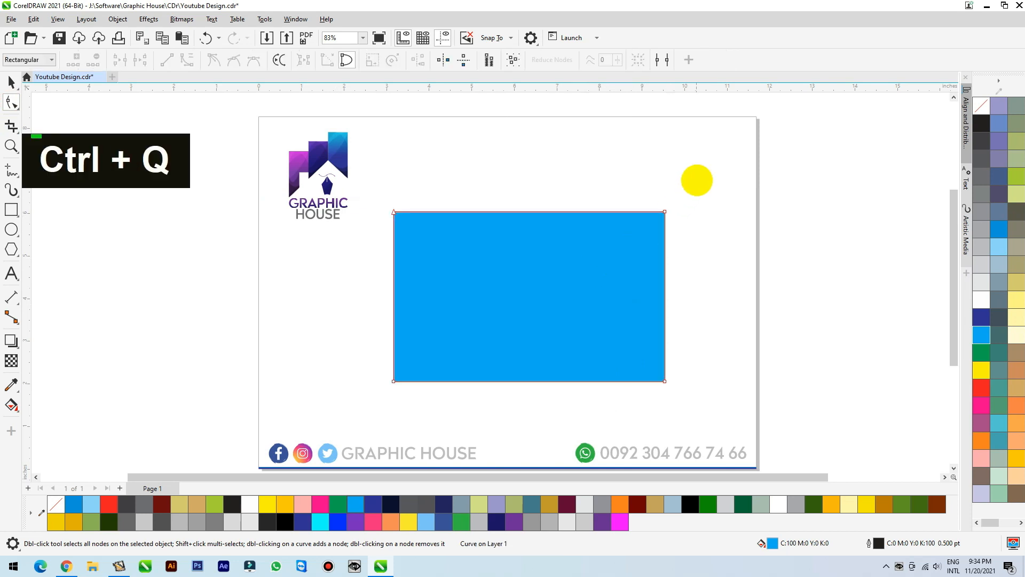
Convert the rectangle's right edge to a curved segment and add a node near its middle.
{"action": "left_click_drag", "start_coordinate": [697, 176], "coordinate": [619, 404]}
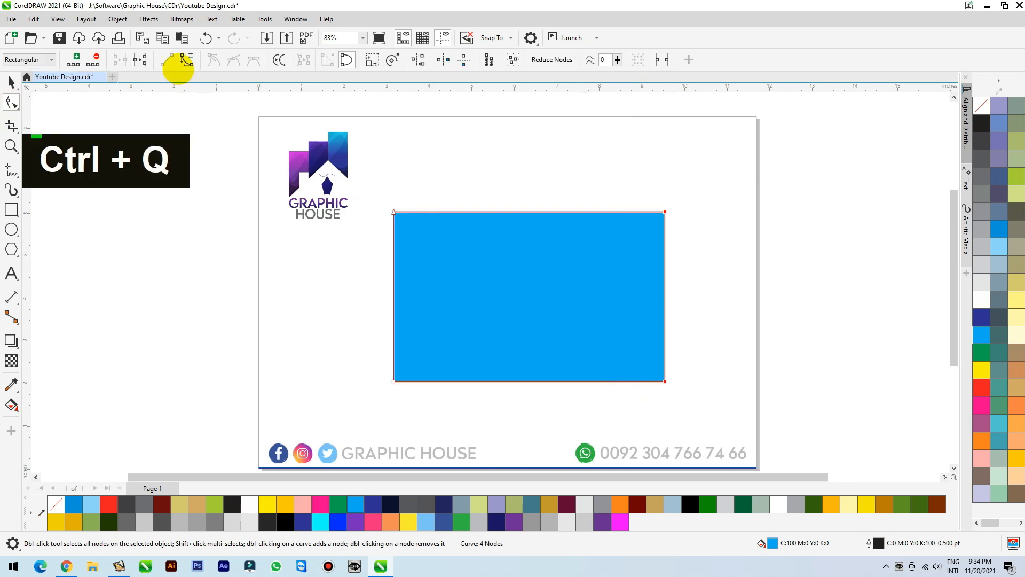
{"action": "left_click", "coordinate": [186, 60]}
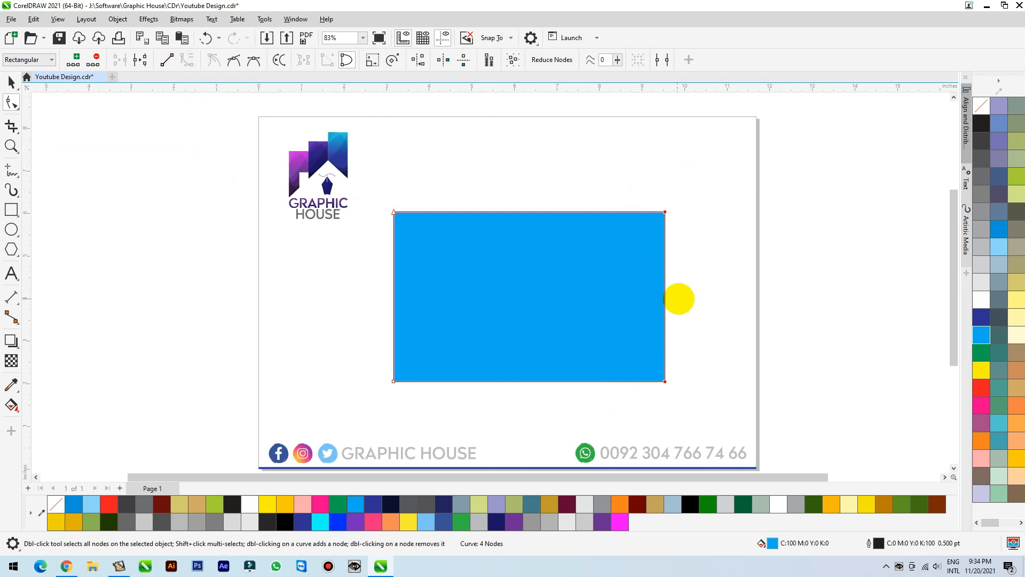
{"action": "double_click", "coordinate": [665, 296]}
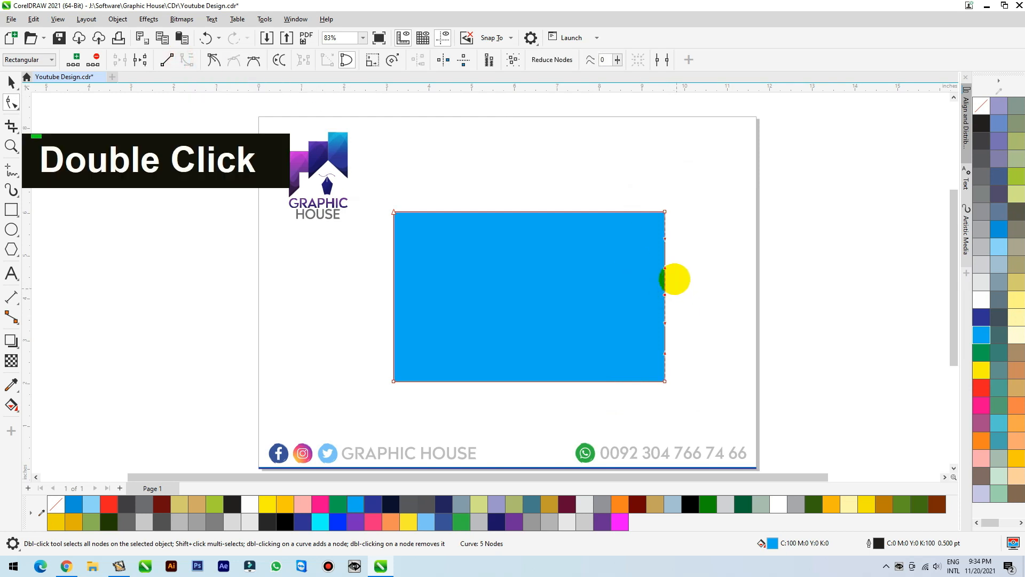
Bend the rectangle's right edge into an S-shaped wave, bulging outward in the upper half and inward in the lower half.
{"action": "left_click_drag", "start_coordinate": [665, 268], "coordinate": [628, 262]}
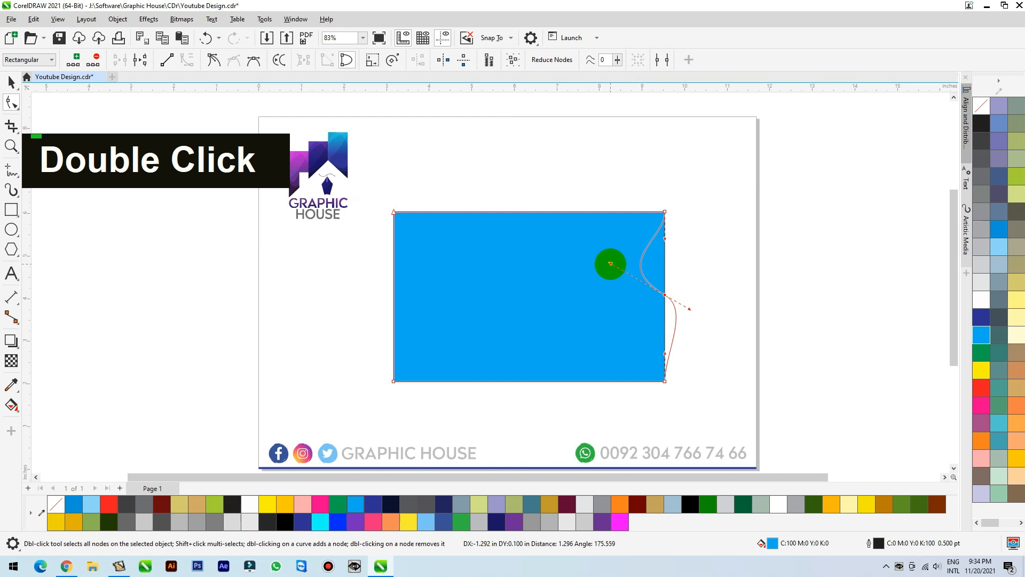
{"action": "left_click_drag", "start_coordinate": [607, 264], "coordinate": [605, 263]}
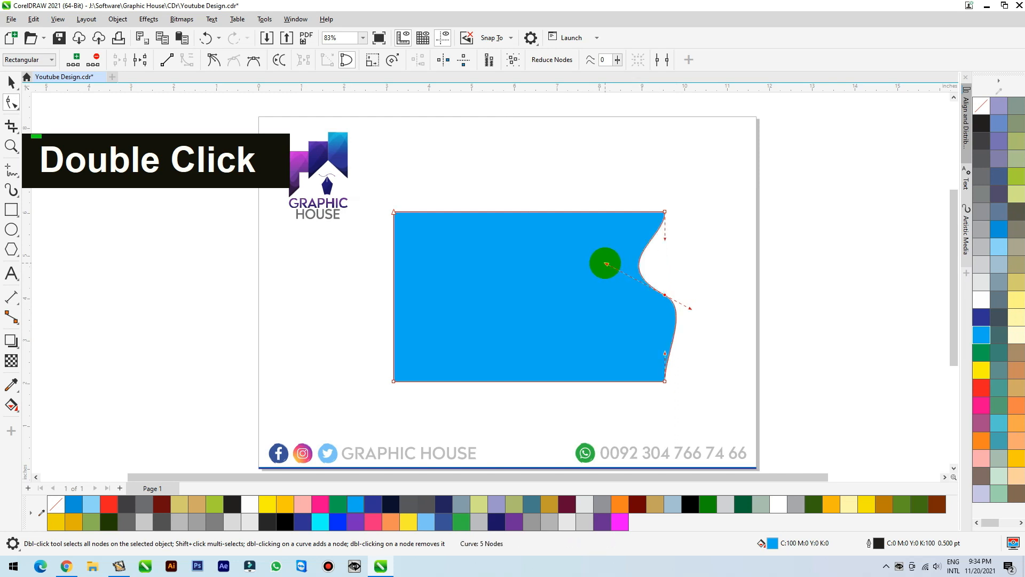
{"action": "left_click_drag", "start_coordinate": [690, 308], "coordinate": [595, 358]}
{"action": "left_click_drag", "start_coordinate": [663, 296], "coordinate": [652, 298]}
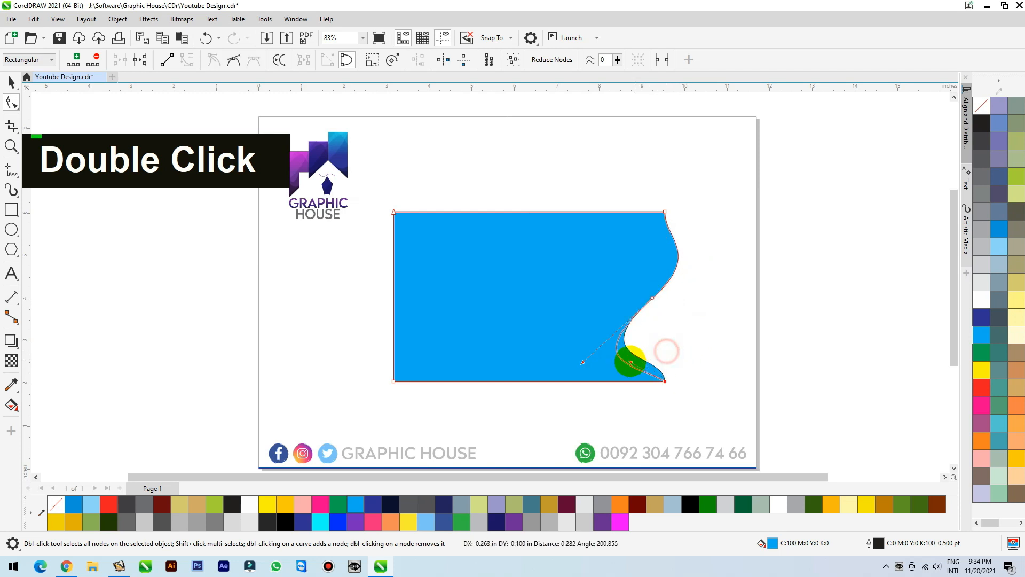
{"action": "left_click_drag", "start_coordinate": [622, 364], "coordinate": [647, 360]}
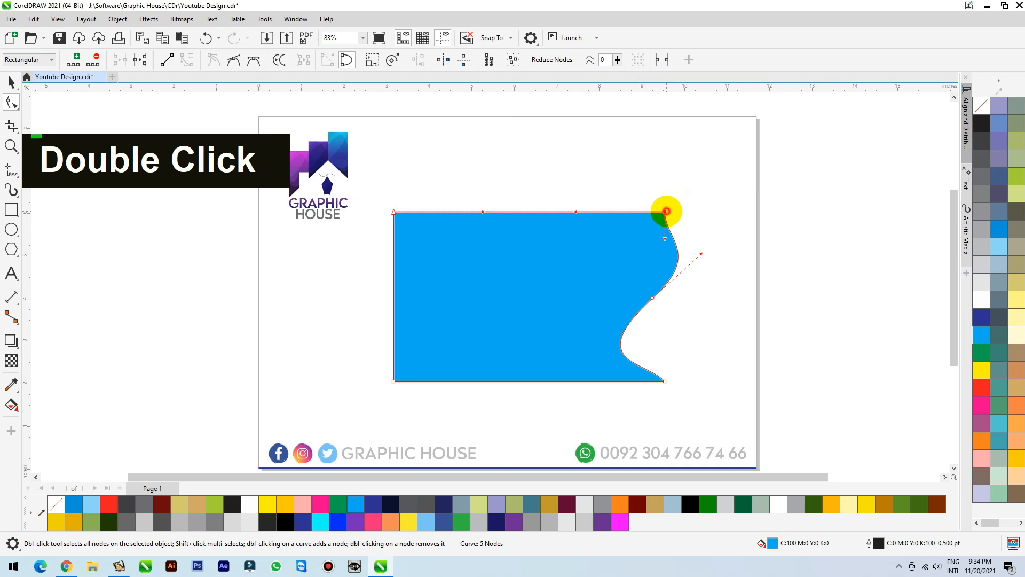
{"action": "left_click_drag", "start_coordinate": [664, 238], "coordinate": [680, 235]}
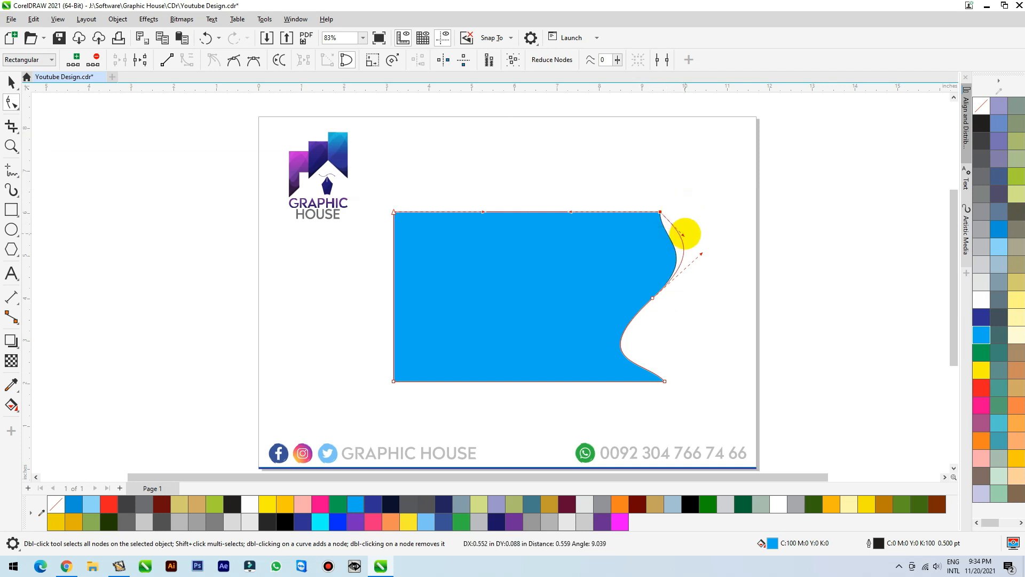
{"action": "left_click_drag", "start_coordinate": [652, 297], "coordinate": [661, 288]}
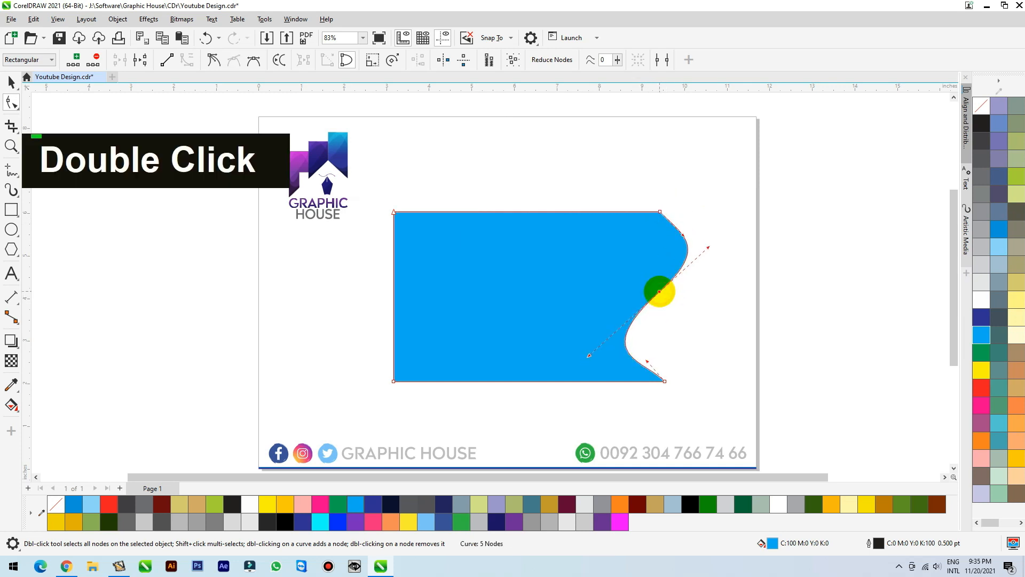
Remove the outline from the blue wave shape.
{"action": "key", "text": "space"}
{"action": "left_click", "coordinate": [769, 232]}
{"action": "left_click_drag", "start_coordinate": [565, 275], "coordinate": [561, 274]}
{"action": "right_click", "coordinate": [979, 102]}
Duplicate the blue wave shape slightly to the right and fill the copy with black (K:100).
{"action": "left_click_drag", "start_coordinate": [639, 279], "coordinate": [615, 278]}
{"action": "right_click", "coordinate": [639, 235]}
{"action": "left_click", "coordinate": [981, 123]}
Move the black copy's straight left edge inward so the copy is about 2.58 inches wide.
{"action": "left_click", "coordinate": [11, 103]}
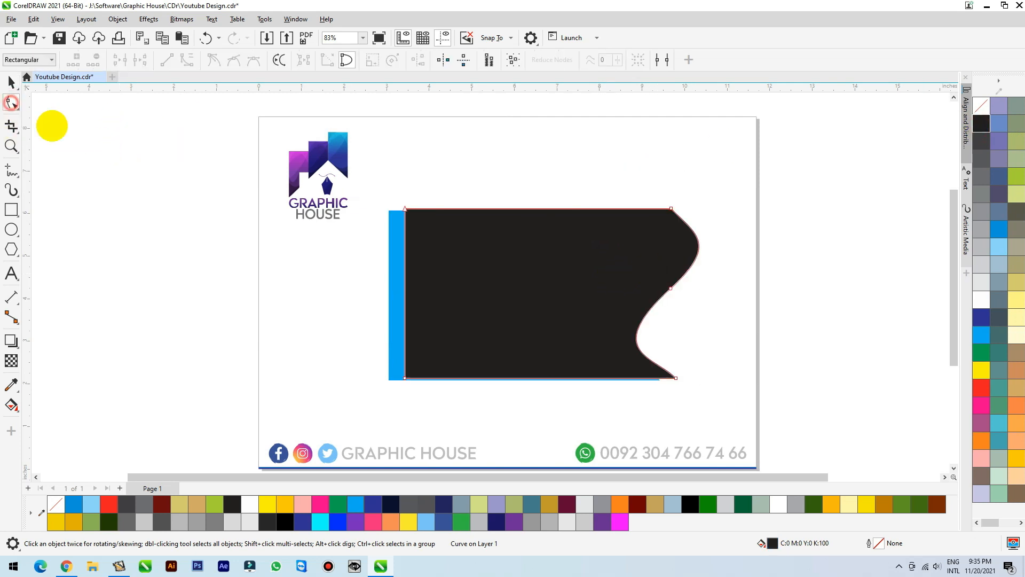
{"action": "left_click", "coordinate": [403, 380]}
{"action": "left_click_drag", "start_coordinate": [404, 378], "coordinate": [588, 378]}
{"action": "key", "text": "ctrl+space"}
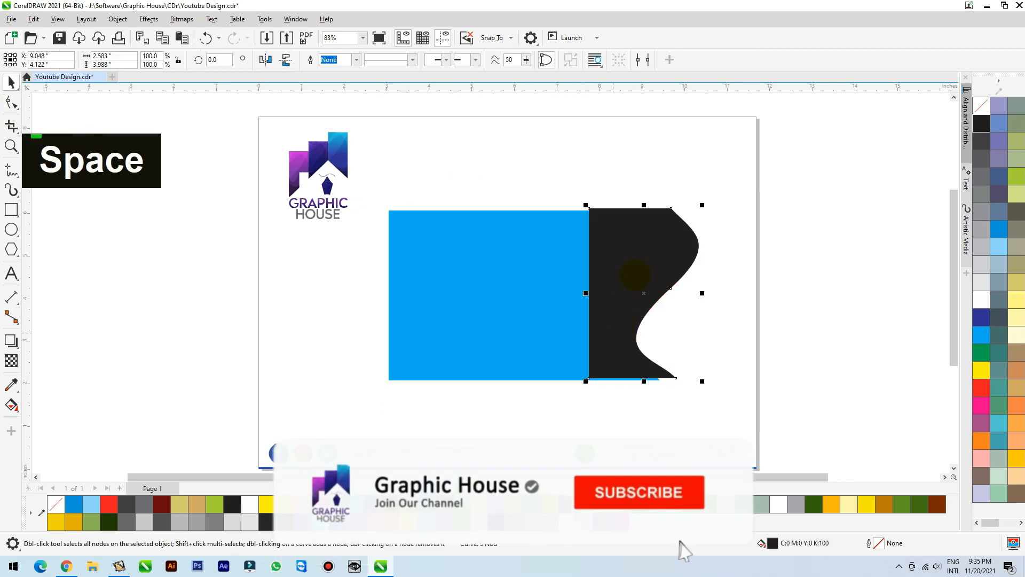
Convert the black shape to a 200 dpi bitmap in CMYK color with a transparent background.
{"action": "left_click", "coordinate": [182, 19]}
{"action": "left_click", "coordinate": [202, 37]}
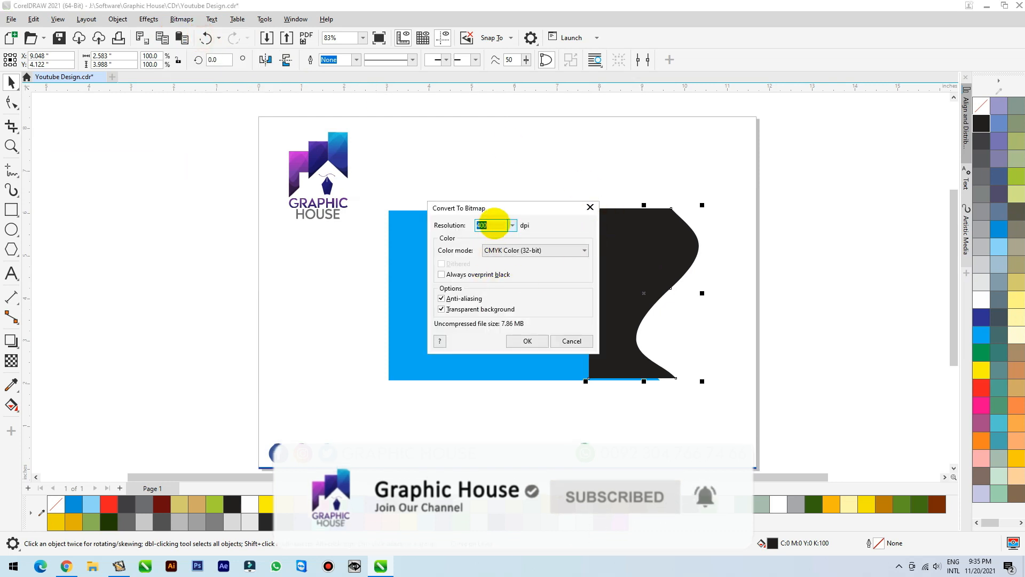
{"action": "type", "text": "200"}
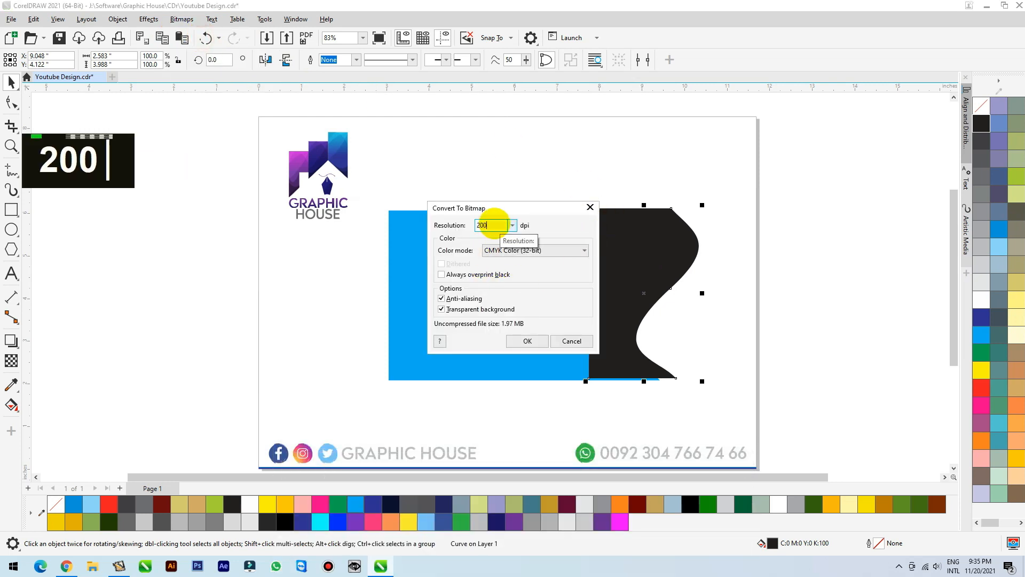
{"action": "left_click", "coordinate": [521, 342]}
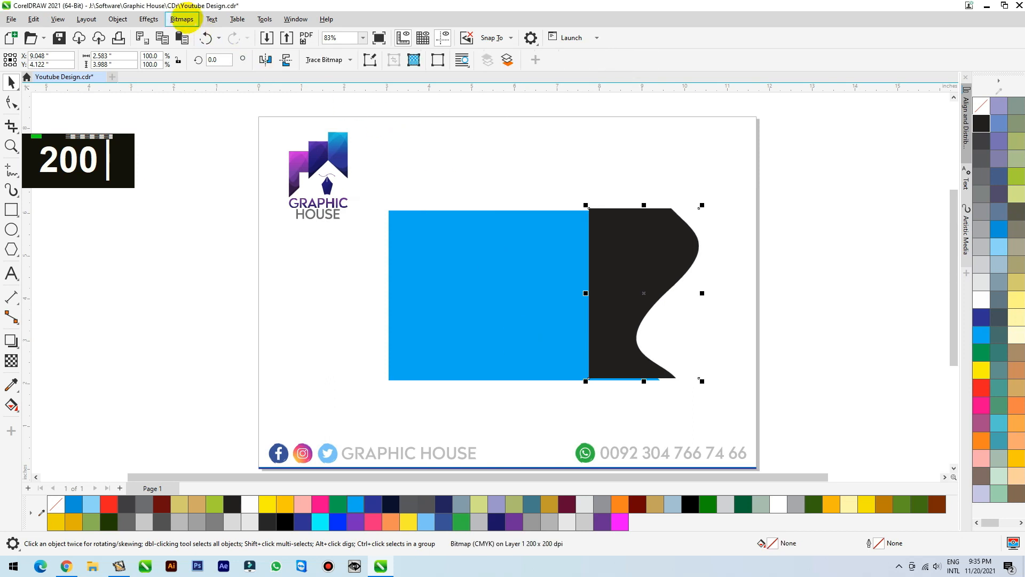
Apply a Gaussian blur with a radius of 47.1 pixels to the black bitmap.
{"action": "left_click", "coordinate": [181, 19]}
{"action": "mouse_move", "coordinate": [150, 19]}
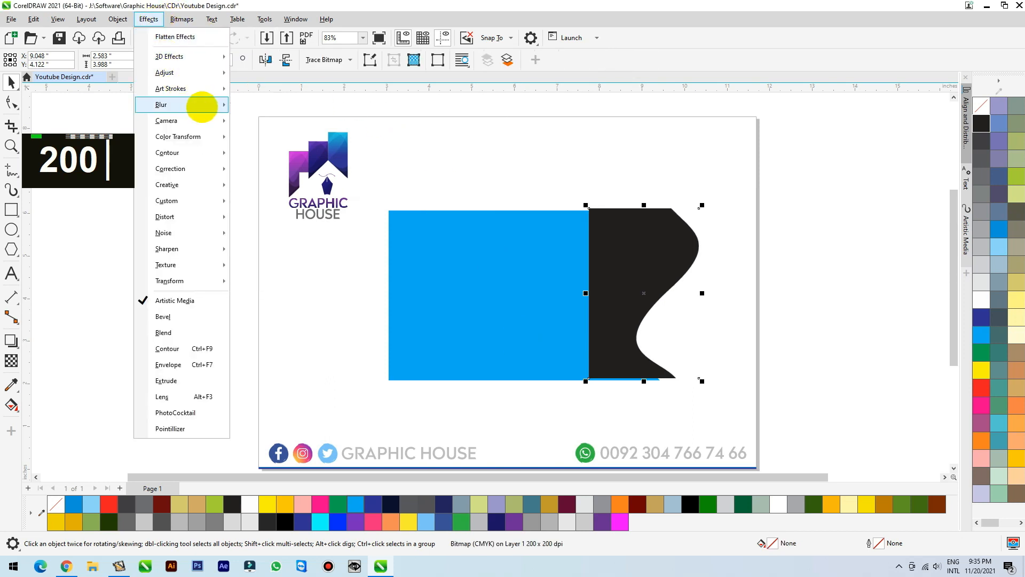
{"action": "mouse_move", "coordinate": [202, 104]}
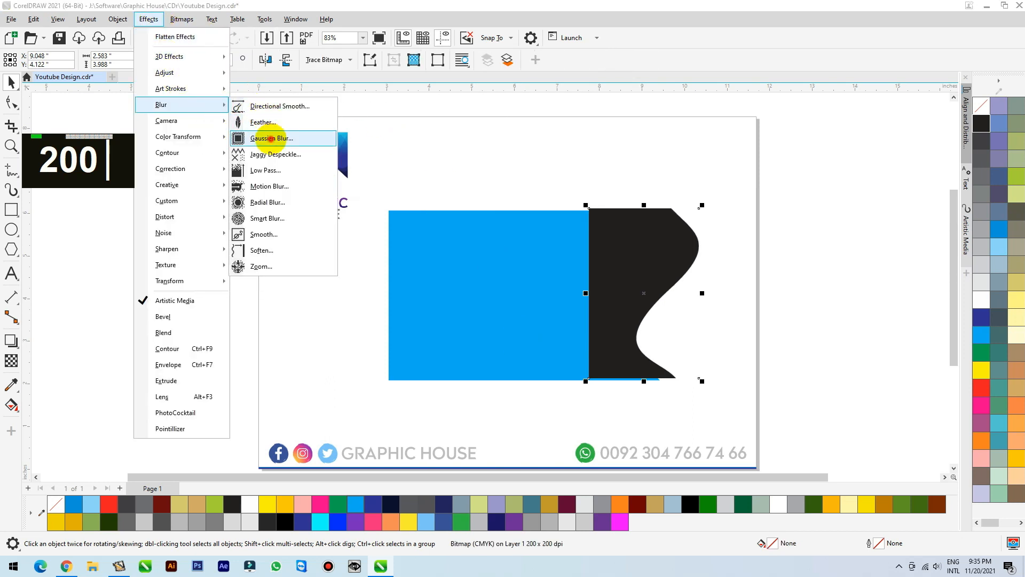
{"action": "left_click", "coordinate": [271, 138]}
{"action": "left_click_drag", "start_coordinate": [508, 242], "coordinate": [499, 126]}
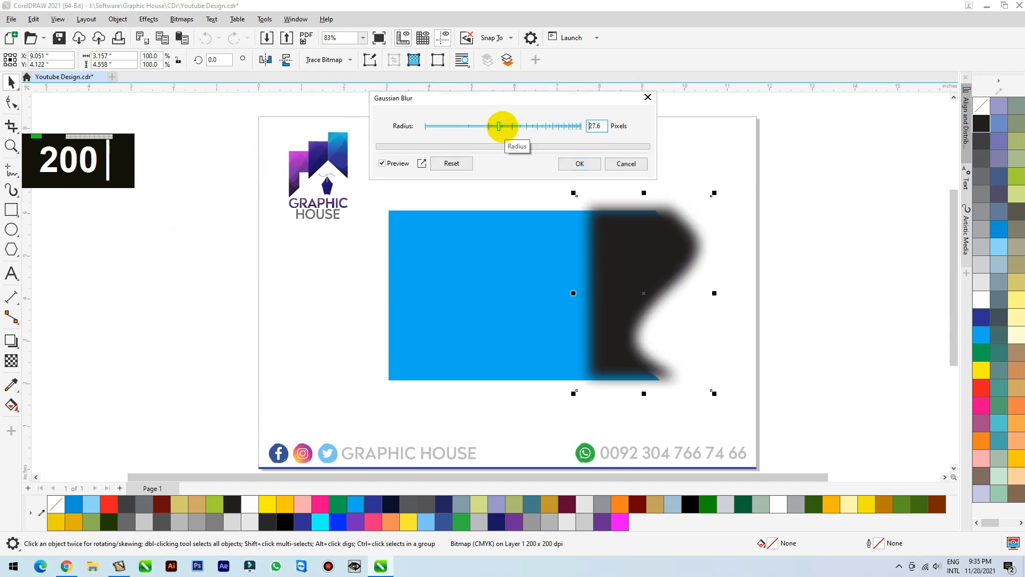
{"action": "left_click", "coordinate": [517, 126]}
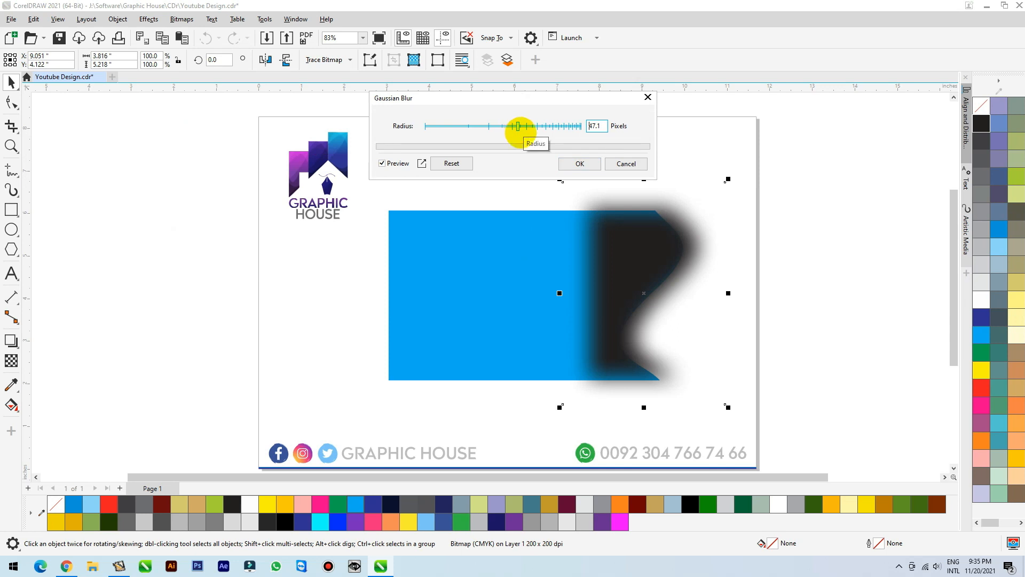
{"action": "left_click", "coordinate": [579, 164]}
Give the blurred black bitmap a uniform transparency of 70.
{"action": "left_click", "coordinate": [651, 228]}
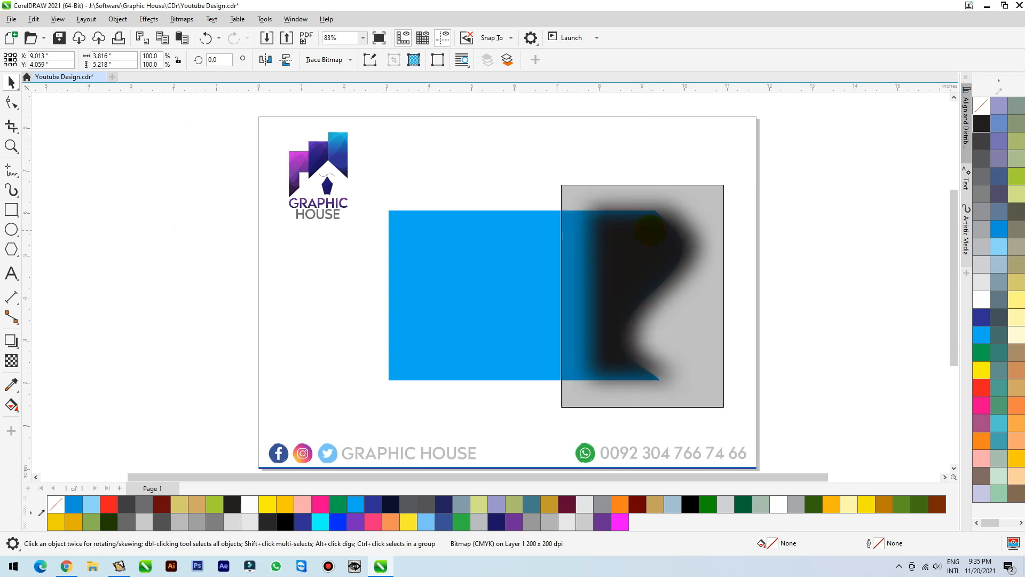
{"action": "left_click", "coordinate": [11, 361]}
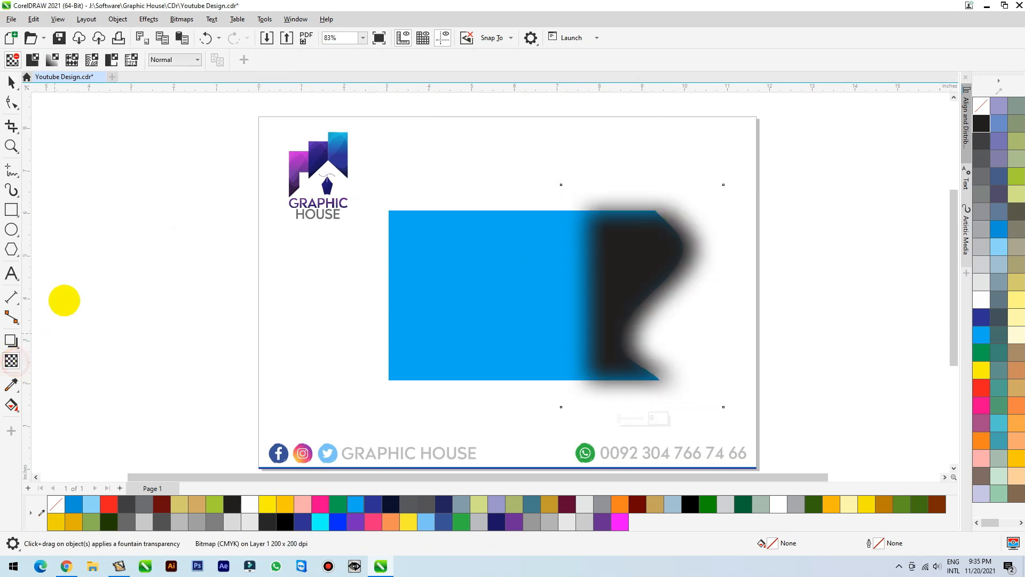
{"action": "left_click", "coordinate": [32, 60]}
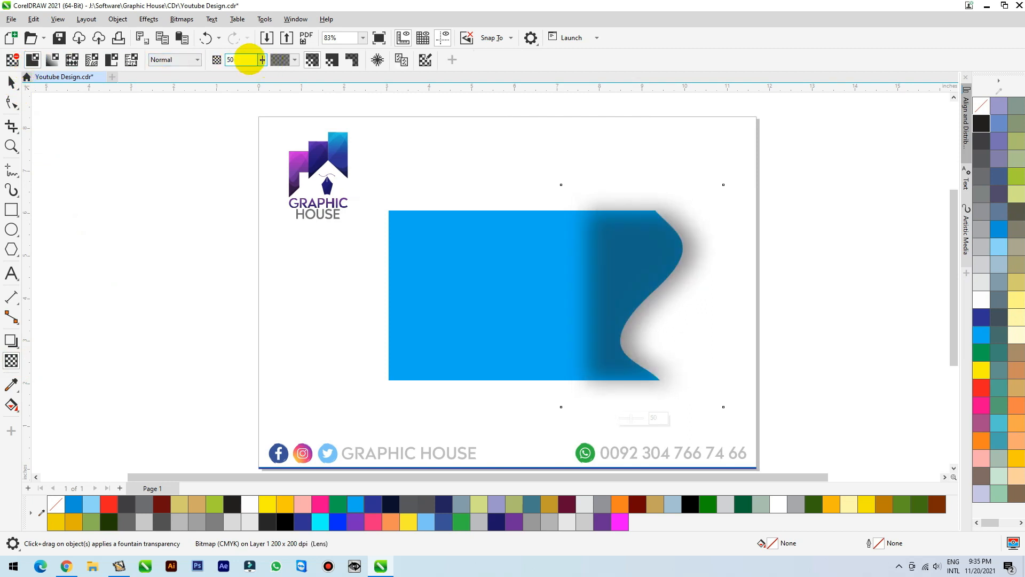
{"action": "type", "text": "80"}
{"action": "key", "text": "Return"}
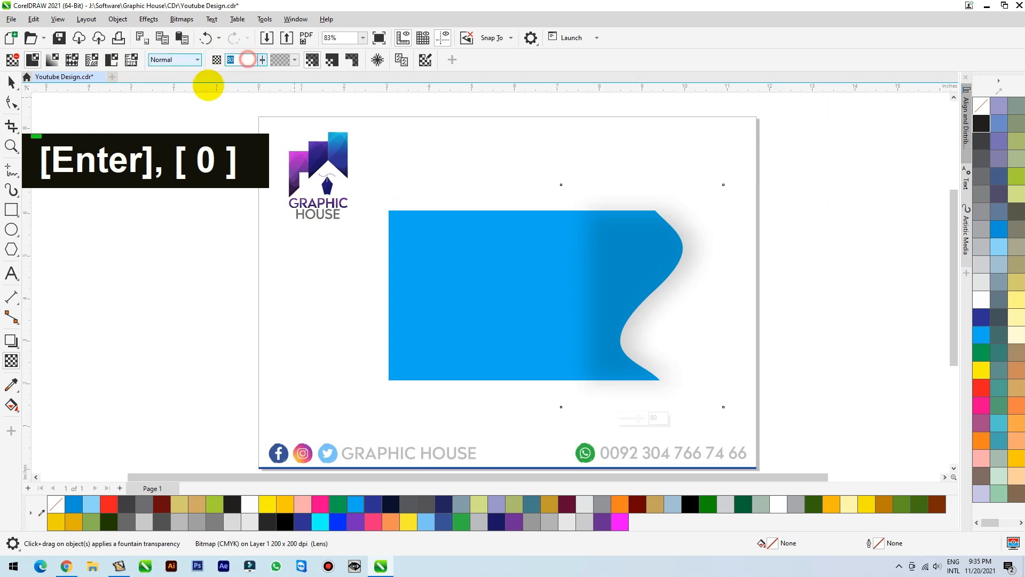
{"action": "type", "text": "70"}
{"action": "key", "text": "Return"}
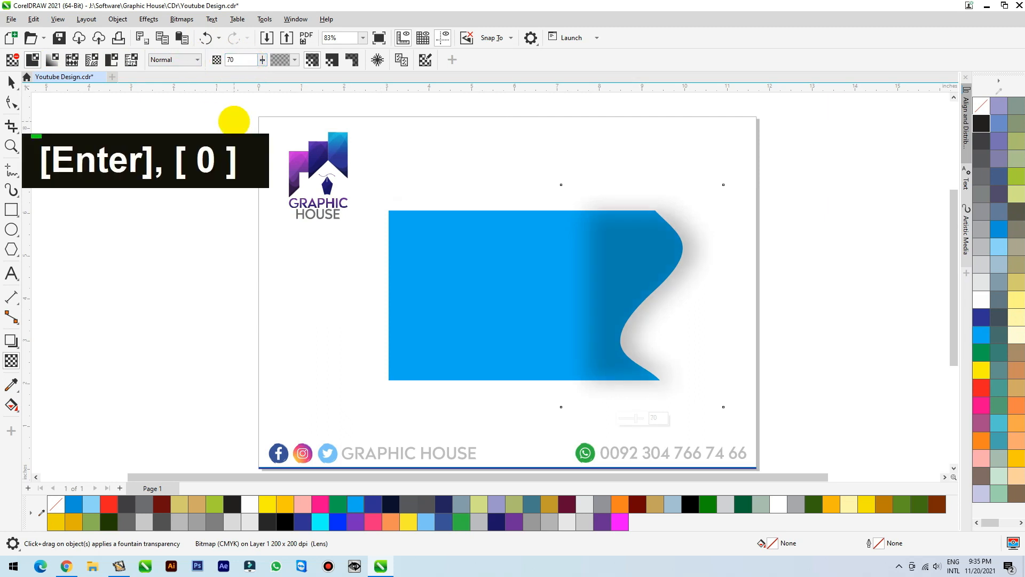
Trim the shadow bitmap by moving its upper and lower boundary nodes onto the blue shape's top and bottom edges.
{"action": "left_click", "coordinate": [10, 81]}
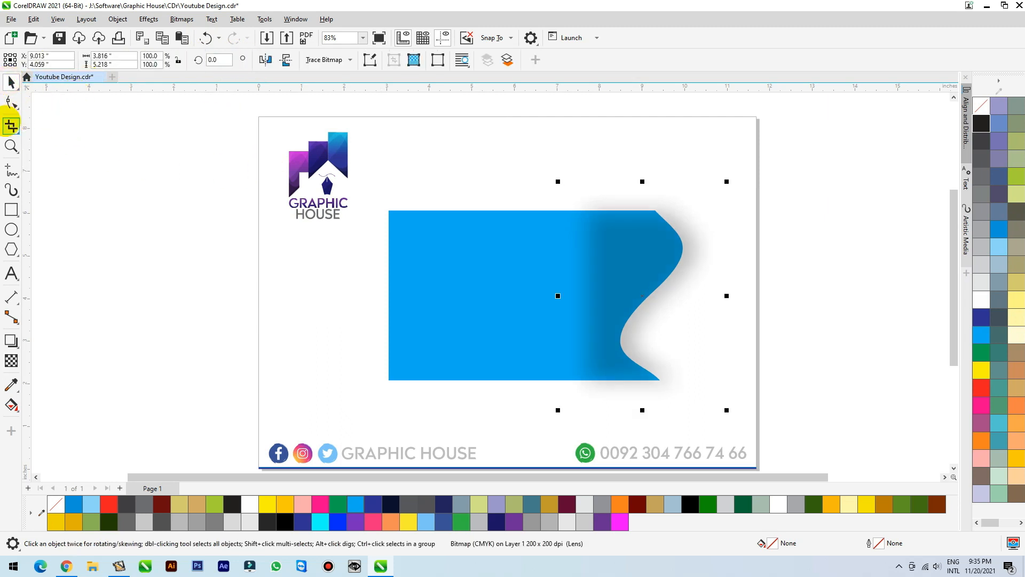
{"action": "left_click", "coordinate": [12, 103]}
{"action": "left_click_drag", "start_coordinate": [437, 220], "coordinate": [765, 209]}
{"action": "left_click_drag", "start_coordinate": [561, 186], "coordinate": [561, 210]}
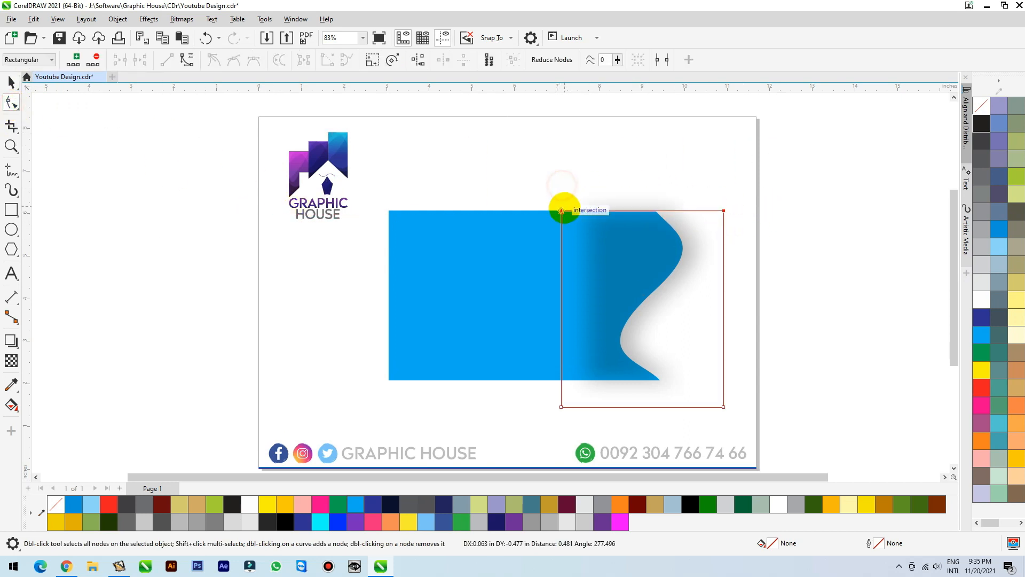
{"action": "mouse_move", "coordinate": [433, 340]}
{"action": "left_mouse_down"}
{"action": "mouse_move", "coordinate": [731, 425]}
{"action": "mouse_move", "coordinate": [817, 422]}
{"action": "left_mouse_up"}
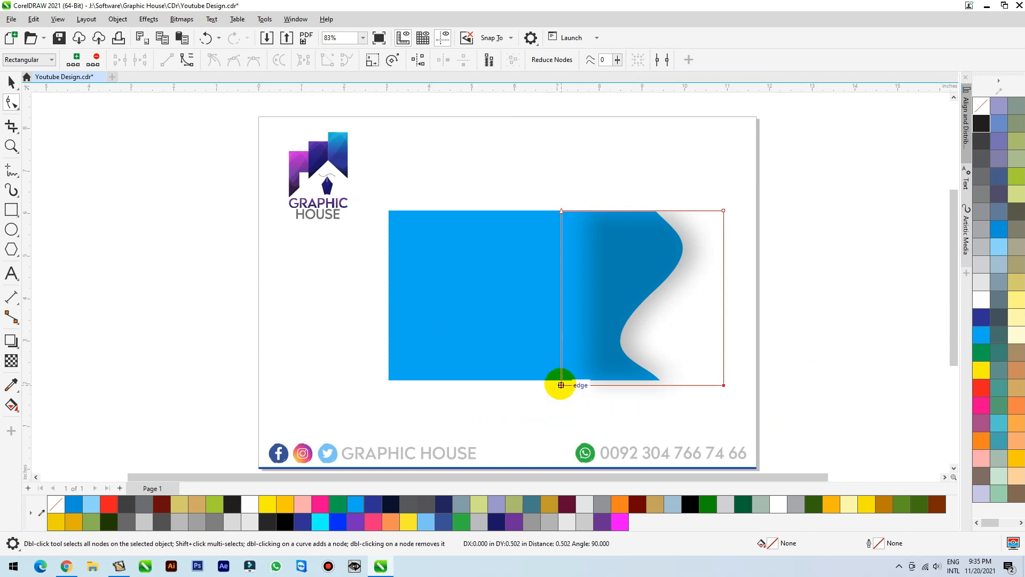
{"action": "left_click_drag", "start_coordinate": [561, 380], "coordinate": [561, 381]}
{"action": "key", "text": "space"}
{"action": "left_click", "coordinate": [665, 332]}
{"action": "left_click_drag", "start_coordinate": [665, 331], "coordinate": [648, 354]}
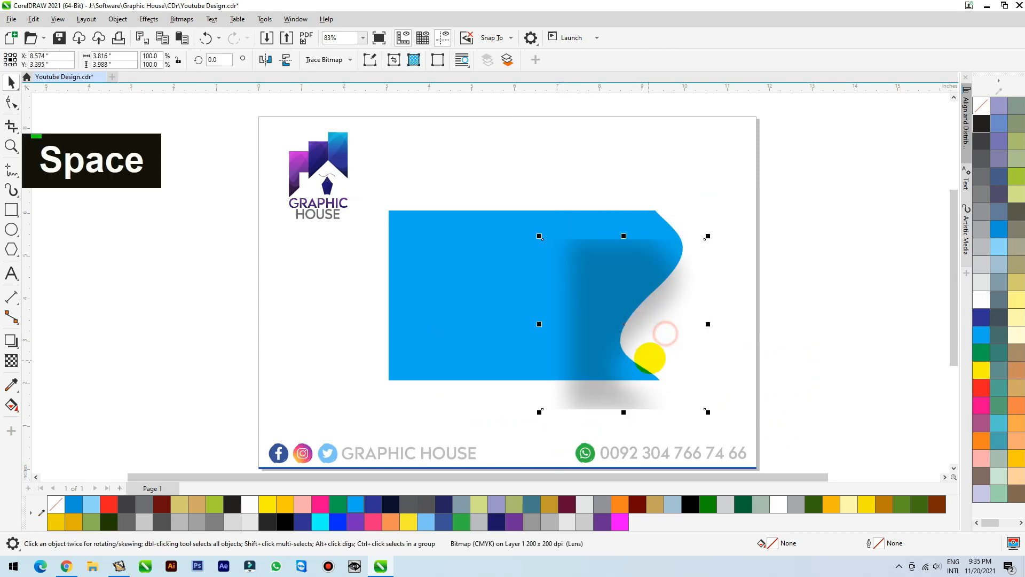
{"action": "key", "text": "ctrl+z"}
Send the shadow bitmap behind the blue shape and shift it slightly left, closer to the wavy edge.
{"action": "key", "text": "shift+Page_Down"}
{"action": "left_click_drag", "start_coordinate": [691, 320], "coordinate": [675, 315]}
{"action": "key", "text": "Right"}
{"action": "key", "text": "Right"}
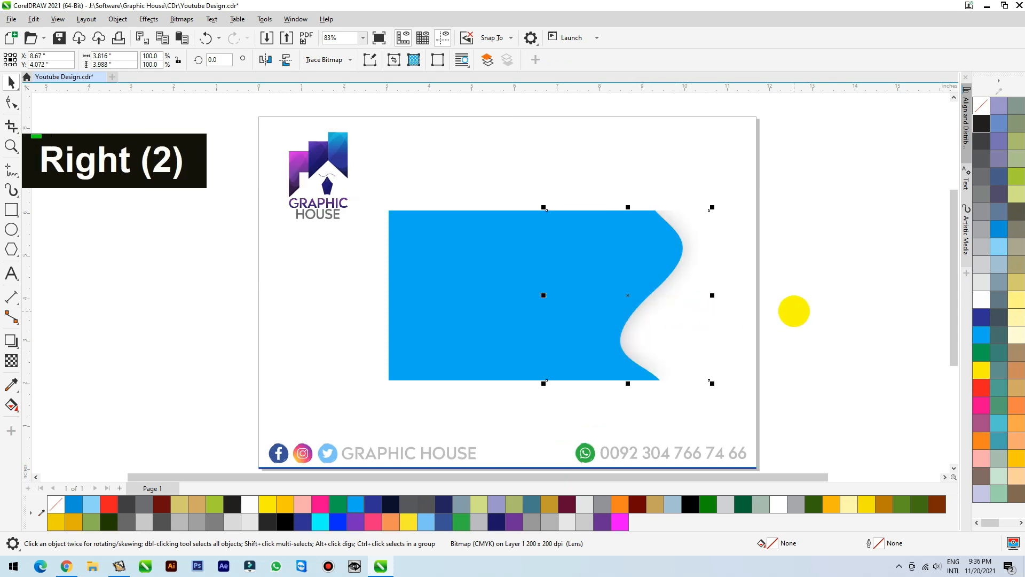
{"action": "left_click", "coordinate": [810, 171]}
{"action": "left_click_drag", "start_coordinate": [822, 173], "coordinate": [358, 413]}
{"action": "left_click", "coordinate": [340, 386]}
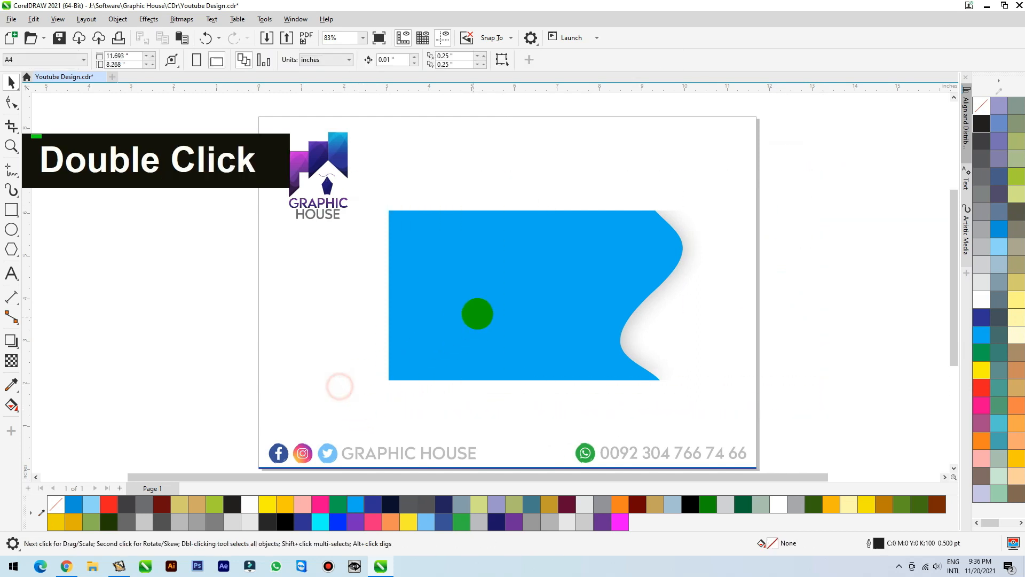
Fill the wave shape with light blue and group it with its shadow.
{"action": "left_click", "coordinate": [483, 310]}
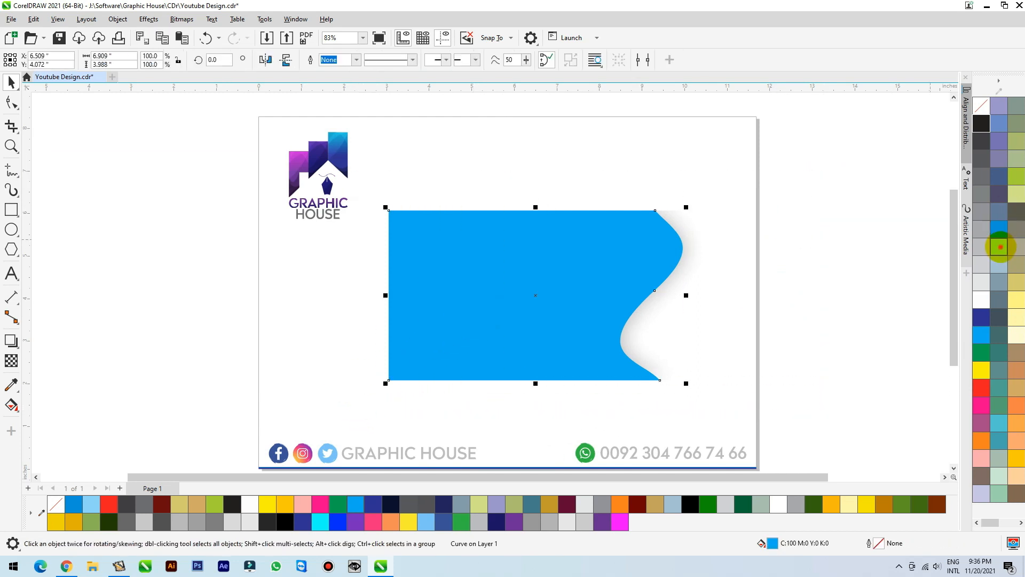
{"action": "left_click", "coordinate": [998, 247]}
{"action": "left_click_drag", "start_coordinate": [434, 374], "coordinate": [367, 409]}
{"action": "key", "text": "ctrl+g"}
Duplicate the light blue wave group and offset one of the groups to the left.
{"action": "left_click_drag", "start_coordinate": [442, 311], "coordinate": [433, 351]}
{"action": "right_click", "coordinate": [458, 310], "text": "ctrl"}
{"action": "key", "text": "shift+Page_Down"}
{"action": "key", "text": "ctrl+z"}
{"action": "left_click_drag", "start_coordinate": [530, 292], "coordinate": [469, 293]}
Fill the wave shape inside the front group with a darker blue.
{"action": "left_click", "coordinate": [684, 245]}
{"action": "left_click", "coordinate": [684, 245], "text": "ctrl"}
{"action": "key", "text": "ctrl+z"}
{"action": "left_click", "coordinate": [998, 229]}
Reposition the darker blue group horizontally over the light blue one, leaving a light blue strip exposed at its left.
{"action": "left_click", "coordinate": [853, 201]}
{"action": "left_click_drag", "start_coordinate": [688, 251], "coordinate": [650, 252]}
{"action": "left_click_drag", "start_coordinate": [601, 337], "coordinate": [657, 335]}
{"action": "right_click", "coordinate": [657, 334]}
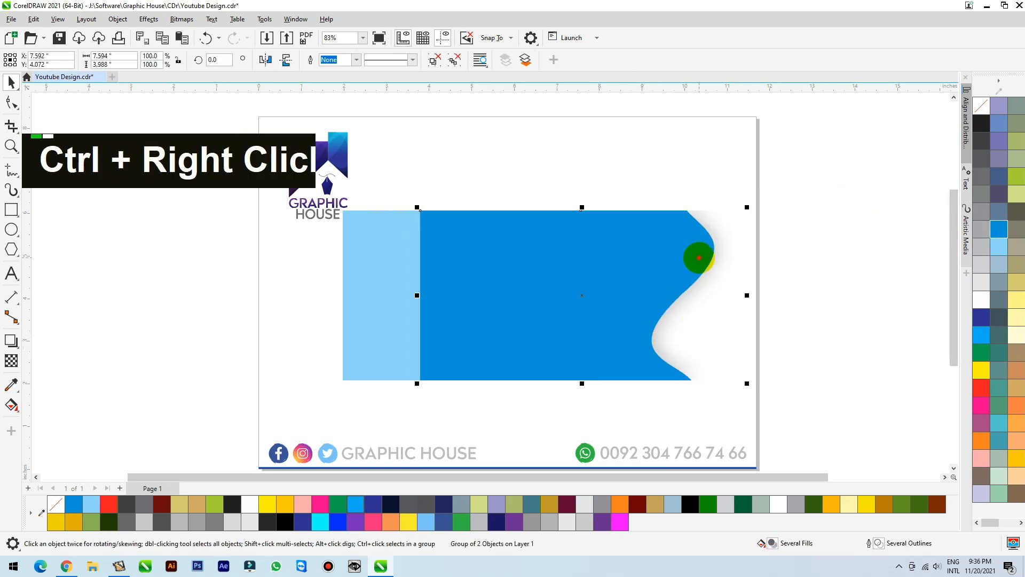
Fill the darker wave shape with a brighter blue and send its group behind the light blue group.
{"action": "left_click", "coordinate": [699, 257], "text": "ctrl"}
{"action": "key", "text": "ctrl+z"}
{"action": "left_click", "coordinate": [980, 335]}
{"action": "left_click", "coordinate": [676, 259]}
{"action": "key", "text": "shift+Page_Down"}
Offset the bright blue wave group so a narrow wavy band of it extends past the light blue edge.
{"action": "left_click", "coordinate": [751, 250]}
{"action": "left_click_drag", "start_coordinate": [711, 255], "coordinate": [690, 256]}
{"action": "left_click", "coordinate": [801, 233]}
{"action": "left_click_drag", "start_coordinate": [655, 380], "coordinate": [679, 376]}
{"action": "key", "text": "ctrl+z"}
{"action": "double_click", "coordinate": [596, 146]}
{"action": "left_click_drag", "start_coordinate": [690, 243], "coordinate": [716, 290]}
{"action": "key", "text": "ctrl+z"}
Duplicate the bright blue wave group, place the copy behind it and offset it to the right.
{"action": "key", "text": "KP_Add"}
{"action": "key", "text": "ctrl+Page_Down"}
{"action": "left_click", "coordinate": [730, 250], "text": "ctrl"}
{"action": "key", "text": "ctrl+z"}
{"action": "left_click", "coordinate": [731, 249], "text": "ctrl"}
{"action": "left_click_drag", "start_coordinate": [731, 250], "coordinate": [739, 268]}
{"action": "key", "text": "ctrl+z"}
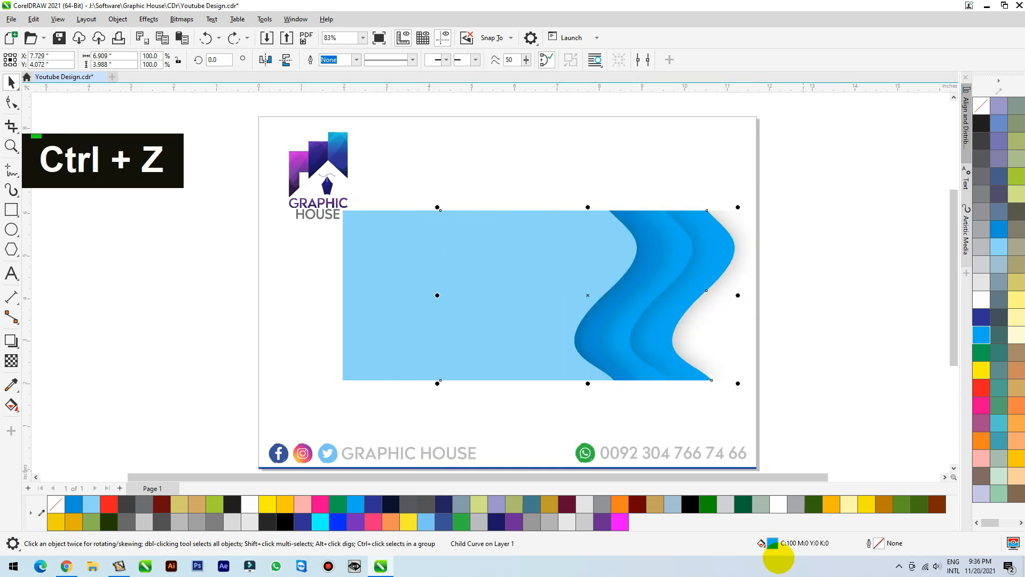
Change the fill of the rearmost wave shape to a slightly darker blue, C78 M19 Y0 K0.
{"action": "double_click", "coordinate": [773, 543]}
{"action": "left_click_drag", "start_coordinate": [630, 129], "coordinate": [1007, 16]}
{"action": "left_click", "coordinate": [762, 70]}
{"action": "mouse_move", "coordinate": [865, 101]}
{"action": "left_mouse_down"}
{"action": "mouse_move", "coordinate": [861, 126]}
{"action": "mouse_move", "coordinate": [863, 116]}
{"action": "left_mouse_up"}
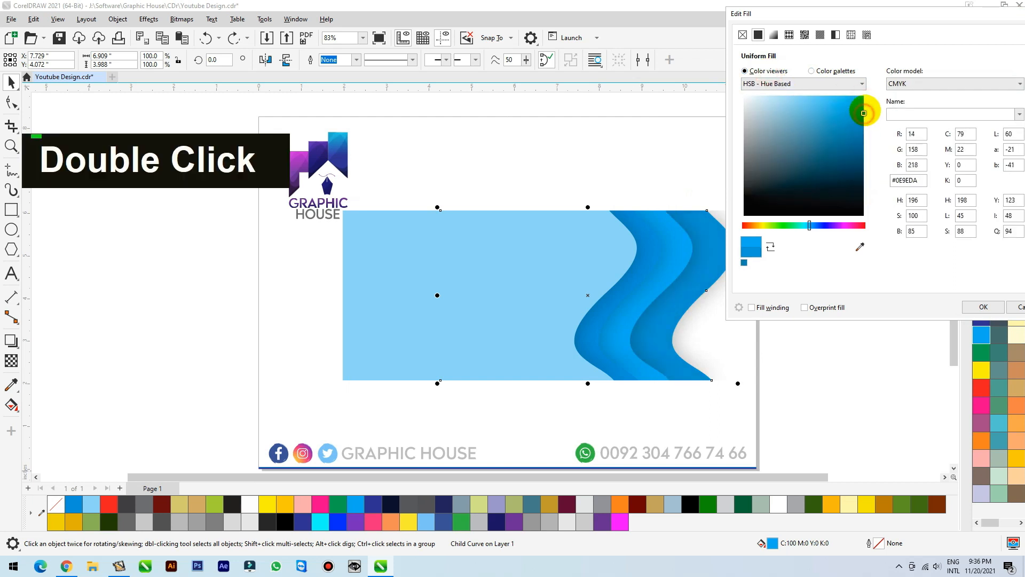
{"action": "left_click", "coordinate": [983, 307]}
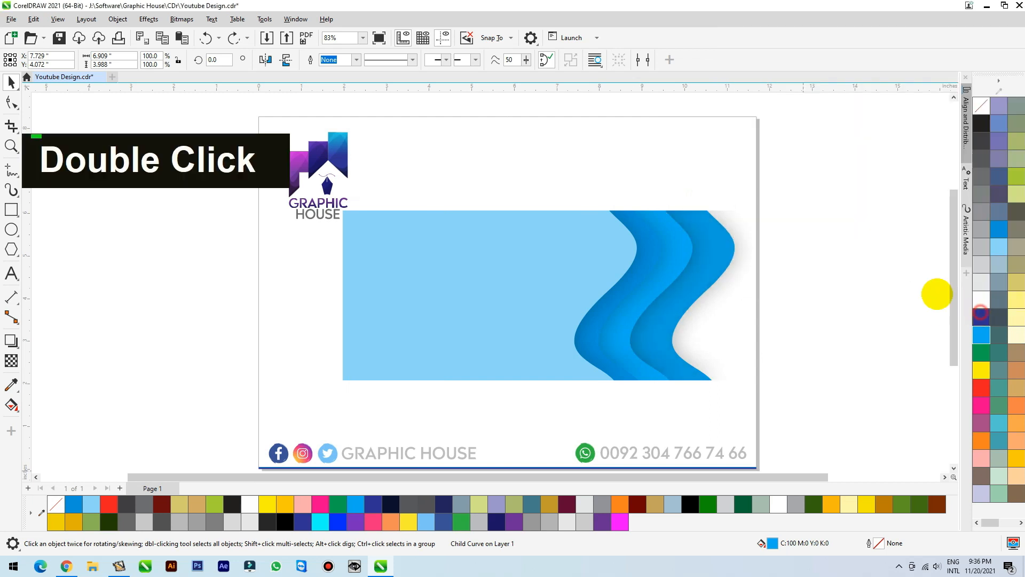
Duplicate the rearmost wave group, offset the copy to the right and select the wave shape inside it.
{"action": "left_click", "coordinate": [739, 267]}
{"action": "left_click_drag", "start_coordinate": [721, 246], "coordinate": [787, 252]}
{"action": "left_click", "coordinate": [763, 245], "text": "ctrl"}
{"action": "key", "text": "ctrl+z"}
{"action": "key", "text": "ctrl+z"}
{"action": "left_click", "coordinate": [762, 255], "text": "ctrl"}
{"action": "left_click", "coordinate": [807, 242], "text": "ctrl"}
{"action": "left_click", "coordinate": [762, 243], "text": "ctrl"}
{"action": "key", "text": "ctrl+z"}
{"action": "left_click", "coordinate": [799, 259]}
{"action": "left_click_drag", "start_coordinate": [771, 258], "coordinate": [780, 277]}
Darken the fill of the newest wave shape to C82 M27 Y6 K0.
{"action": "double_click", "coordinate": [772, 543]}
{"action": "mouse_move", "coordinate": [464, 219]}
{"action": "left_mouse_down"}
{"action": "mouse_move", "coordinate": [453, 217]}
{"action": "mouse_move", "coordinate": [475, 246]}
{"action": "left_mouse_up"}
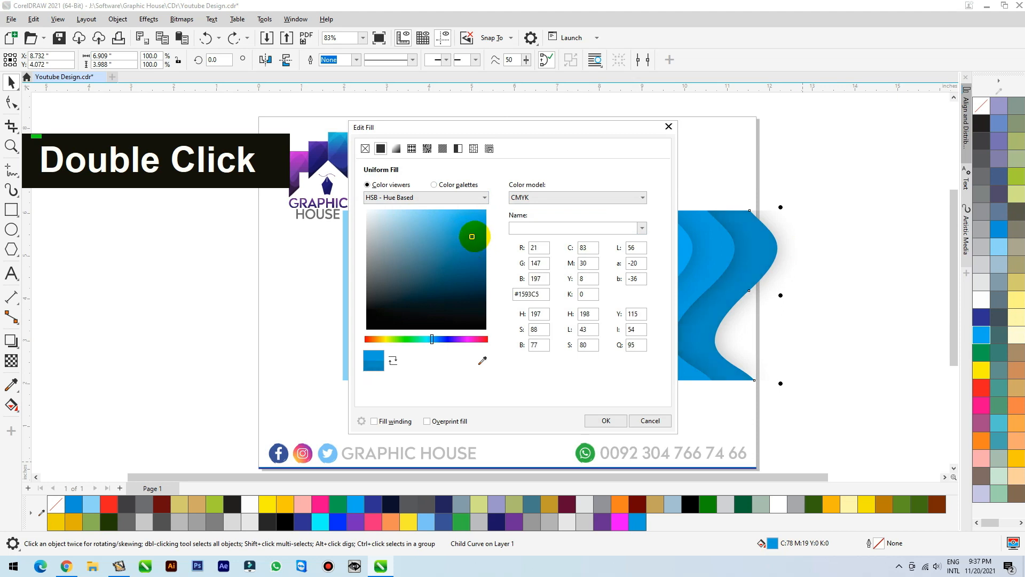
{"action": "left_click", "coordinate": [606, 420]}
Add another copy of the rearmost wave group, offset to the right and stacked behind all the others.
{"action": "scroll", "coordinate": [819, 265], "scroll_direction": "down", "scroll_amount": 3}
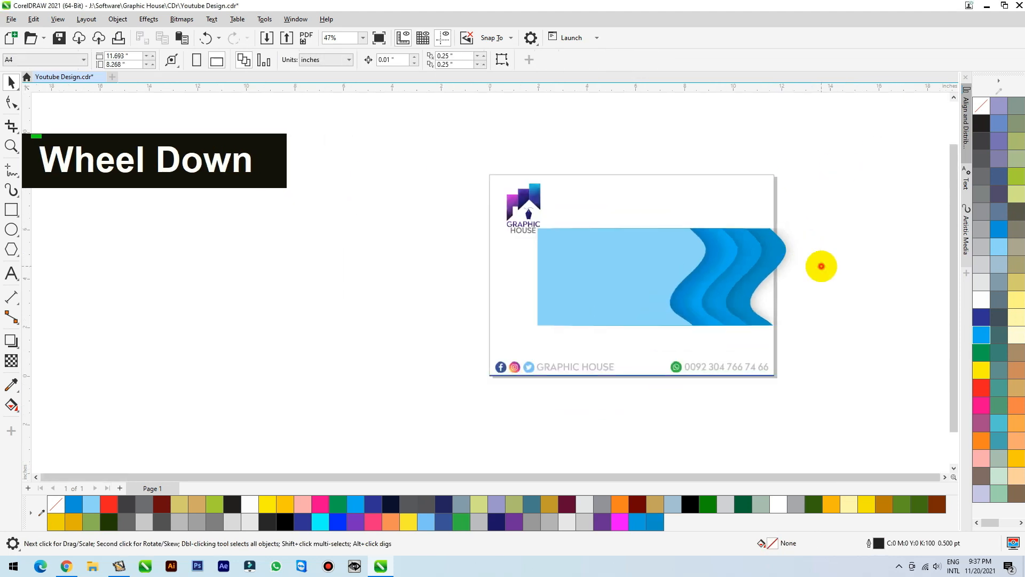
{"action": "key", "text": "ctrl+z"}
{"action": "key", "text": "ctrl+z"}
{"action": "right_click", "coordinate": [812, 276], "text": "ctrl"}
{"action": "left_click_drag", "start_coordinate": [807, 276], "coordinate": [807, 255]}
{"action": "key", "text": "shift+Page_Down"}
{"action": "key", "text": "ctrl+d"}
{"action": "key", "text": "shift+Page_Down"}
{"action": "key", "text": "ctrl+z"}
Set the fill of this rearmost wave copy to a deeper blue, C87 M38 Y15 K0.
{"action": "double_click", "coordinate": [772, 543]}
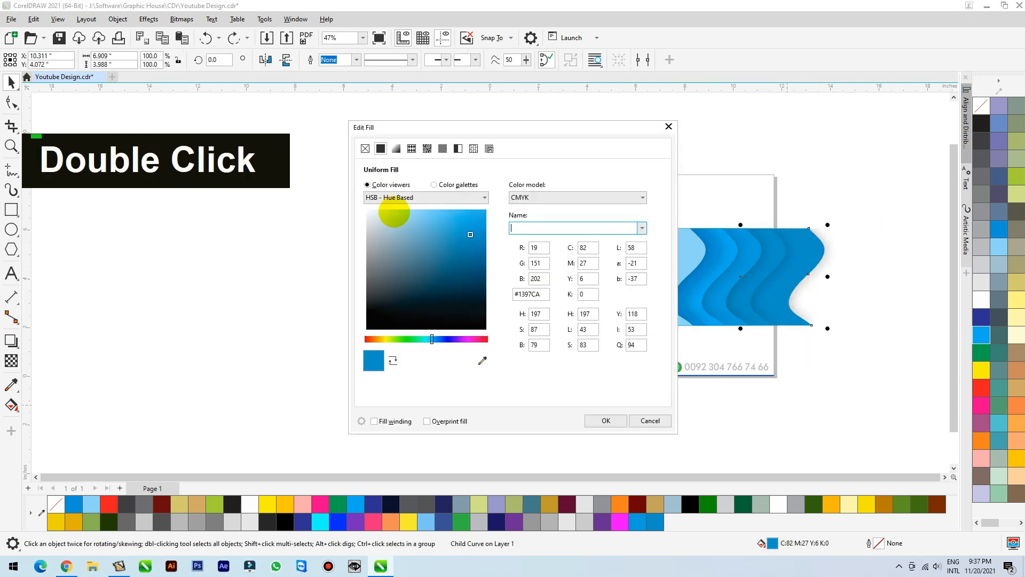
{"action": "left_click_drag", "start_coordinate": [470, 238], "coordinate": [471, 246]}
{"action": "left_click", "coordinate": [605, 420]}
Copy the rearmost wave group farther right, send it to the back and give its wave shape a dark blue fill.
{"action": "left_click_drag", "start_coordinate": [766, 267], "coordinate": [842, 256]}
{"action": "right_click", "coordinate": [842, 256], "text": "ctrl"}
{"action": "key", "text": "shift+Page_Down"}
{"action": "left_click", "coordinate": [848, 288], "text": "ctrl"}
{"action": "double_click", "coordinate": [769, 543]}
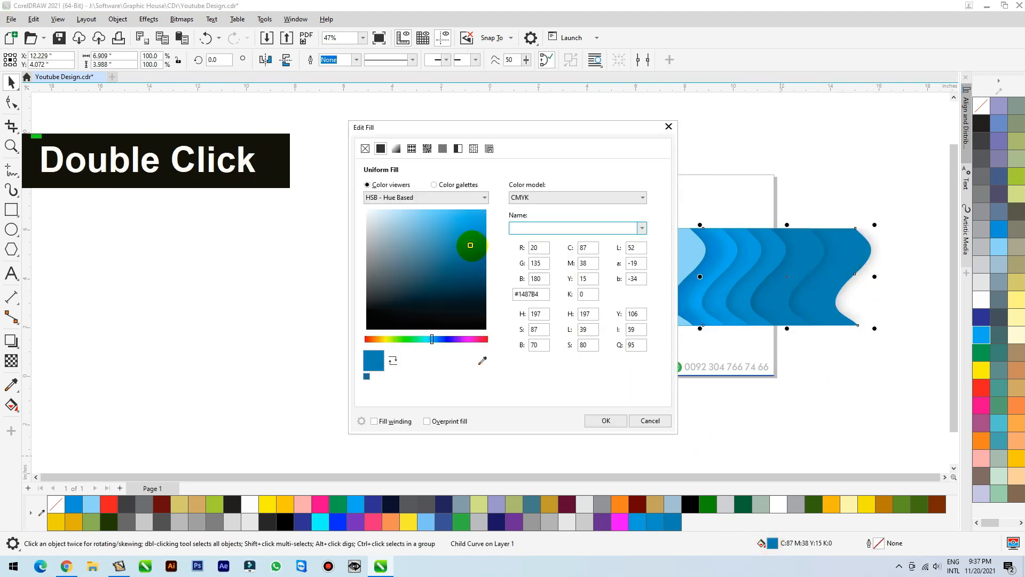
{"action": "left_click", "coordinate": [474, 259]}
{"action": "left_click", "coordinate": [605, 422]}
Add a final wave copy at the far right, fill it with the darkest blue and send it to the back.
{"action": "left_click", "coordinate": [817, 136]}
{"action": "left_click_drag", "start_coordinate": [870, 259], "coordinate": [900, 257]}
{"action": "right_click", "coordinate": [897, 257], "text": "ctrl"}
{"action": "left_click_drag", "start_coordinate": [869, 241], "coordinate": [863, 264]}
{"action": "key", "text": "ctrl+z"}
{"action": "double_click", "coordinate": [771, 543]}
{"action": "left_click", "coordinate": [474, 270]}
{"action": "left_click", "coordinate": [605, 421]}
{"action": "left_click", "coordinate": [843, 395]}
{"action": "left_click", "coordinate": [839, 298]}
{"action": "key", "text": "shift+Page_Down"}
Shift the two darkest wave groups left together to narrow the band in front of them.
{"action": "left_click", "coordinate": [737, 197]}
{"action": "key", "text": "F2"}
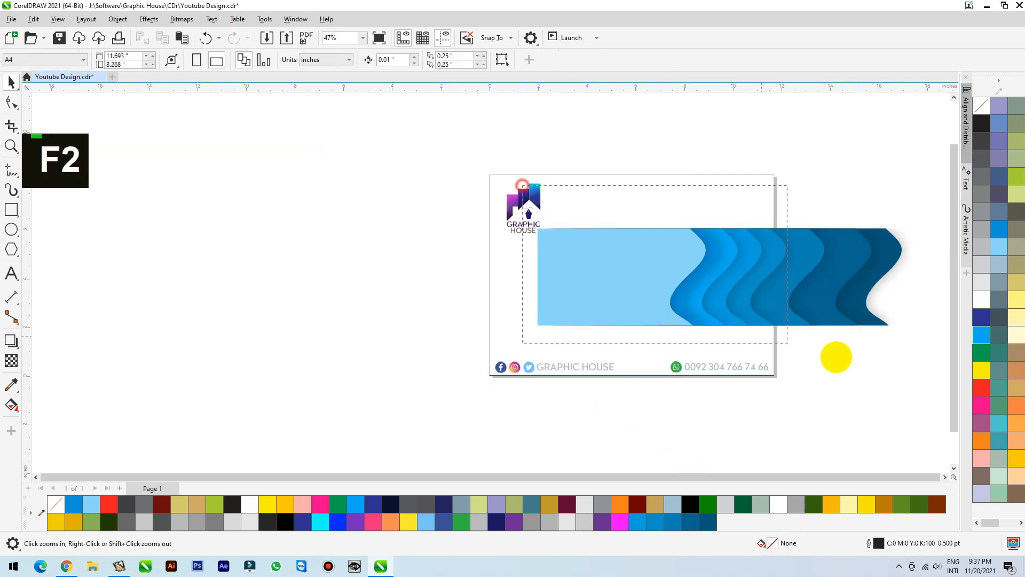
{"action": "left_click_drag", "start_coordinate": [543, 219], "coordinate": [906, 340]}
{"action": "left_click_drag", "start_coordinate": [842, 217], "coordinate": [732, 240]}
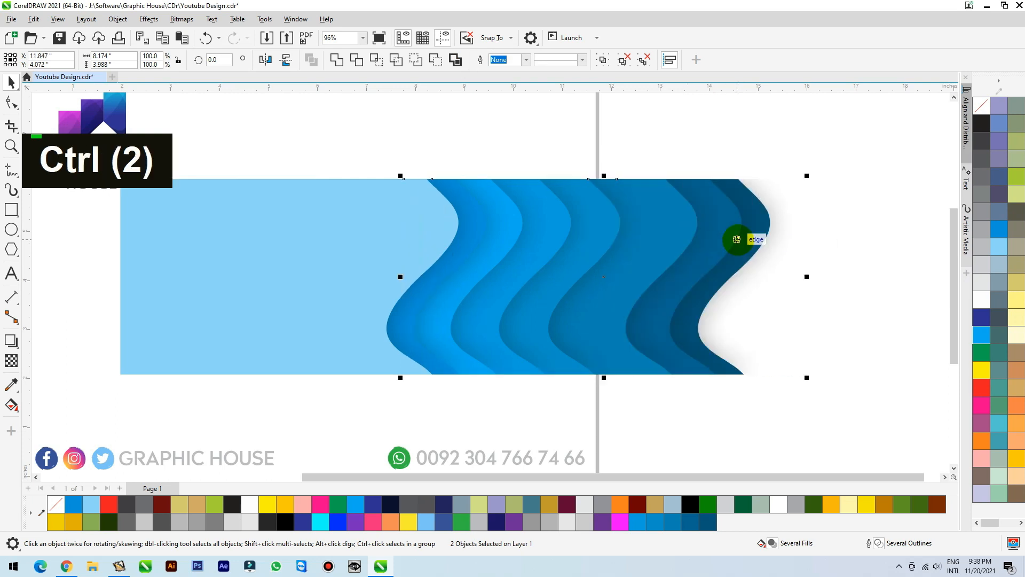
{"action": "key", "text": "Left"}
{"action": "key", "text": "Left"}
{"action": "key", "text": "Left"}
{"action": "key", "text": "Left"}
Select progressively more of the rear wave groups and shift them left to even out the middle bands.
{"action": "left_click", "coordinate": [667, 221], "text": "shift"}
{"action": "left_click_drag", "start_coordinate": [664, 229], "coordinate": [609, 244]}
{"action": "key", "text": "Left"}
{"action": "key", "text": "Left"}
{"action": "key", "text": "Left"}
{"action": "key", "text": "Left"}
{"action": "key", "text": "Left"}
{"action": "key", "text": "Left"}
{"action": "key", "text": "Left"}
{"action": "key", "text": "Left"}
{"action": "key", "text": "Left"}
{"action": "key", "text": "Left"}
{"action": "left_click", "coordinate": [796, 156]}
Nudge the five rear wave groups left together so their bands match in width.
{"action": "key", "text": "Left"}
{"action": "key", "text": "Left"}
{"action": "key", "text": "Left"}
{"action": "key", "text": "Left"}
{"action": "key", "text": "Left"}
{"action": "key", "text": "Left"}
{"action": "key", "text": "Left"}
{"action": "key", "text": "Left"}
{"action": "key", "text": "Left"}
{"action": "key", "text": "Left"}
{"action": "key", "text": "Left"}
{"action": "key", "text": "Left"}
{"action": "key", "text": "Left"}
{"action": "key", "text": "Left"}
{"action": "key", "text": "Left"}
{"action": "key", "text": "Left"}
{"action": "key", "text": "Left"}
{"action": "key", "text": "Left"}
{"action": "key", "text": "Left"}
{"action": "key", "text": "Left"}
{"action": "left_click_drag", "start_coordinate": [812, 159], "coordinate": [558, 237]}
{"action": "key", "text": "Left"}
{"action": "key", "text": "Left"}
{"action": "key", "text": "Left"}
{"action": "key", "text": "Left"}
{"action": "key", "text": "Left"}
{"action": "key", "text": "Left"}
{"action": "key", "text": "Left"}
{"action": "key", "text": "Left"}
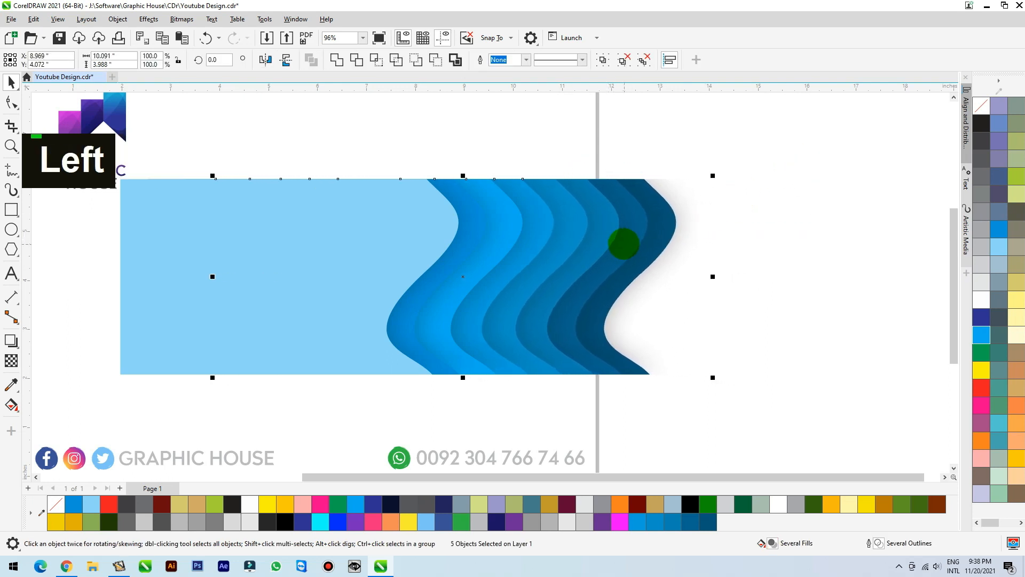
Nudge all seven wave groups behind the light blue one left to tighten the first blue band.
{"action": "key", "text": "Left"}
{"action": "left_click_drag", "start_coordinate": [780, 142], "coordinate": [509, 245]}
{"action": "key", "text": "Left"}
{"action": "key", "text": "Left"}
{"action": "key", "text": "Left"}
{"action": "key", "text": "Left"}
{"action": "key", "text": "Left"}
{"action": "key", "text": "Left"}
{"action": "key", "text": "Left"}
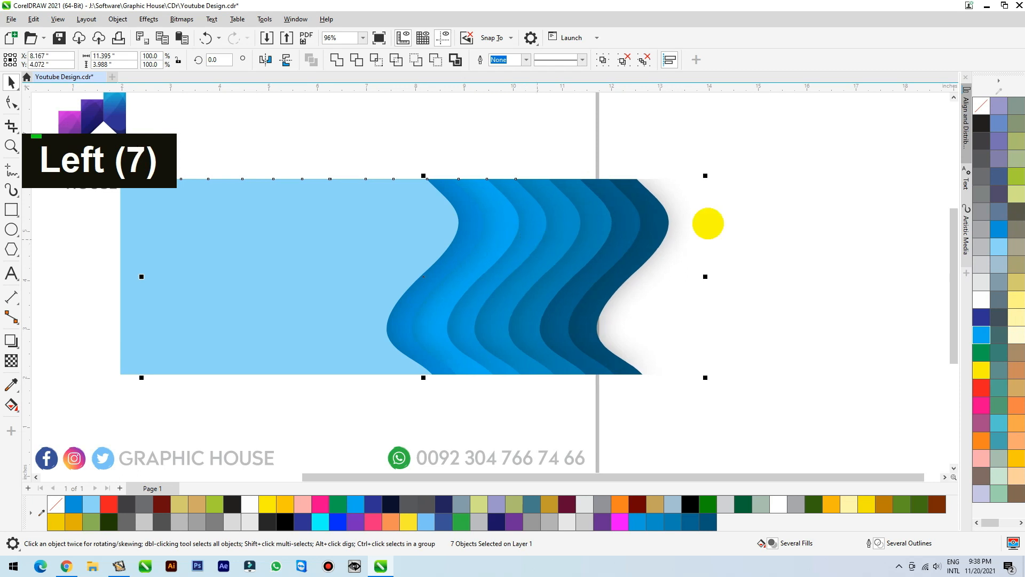
{"action": "left_click_drag", "start_coordinate": [452, 220], "coordinate": [372, 220]}
{"action": "key", "text": "ctrl+z"}
Group all the wave layers, scale the group down to about 73% and place it within the page.
{"action": "scroll", "coordinate": [753, 243], "scroll_direction": "down", "scroll_amount": 2}
{"action": "left_click_drag", "start_coordinate": [805, 178], "coordinate": [334, 373]}
{"action": "key", "text": "ctrl+g"}
{"action": "left_click_drag", "start_coordinate": [722, 211], "coordinate": [618, 246]}
{"action": "left_click_drag", "start_coordinate": [560, 286], "coordinate": [595, 238]}
{"action": "left_click", "coordinate": [98, 216]}
Draw a rectangle about 5.29 by 3.43 inches overlapping the wave group.
{"action": "left_click", "coordinate": [12, 212]}
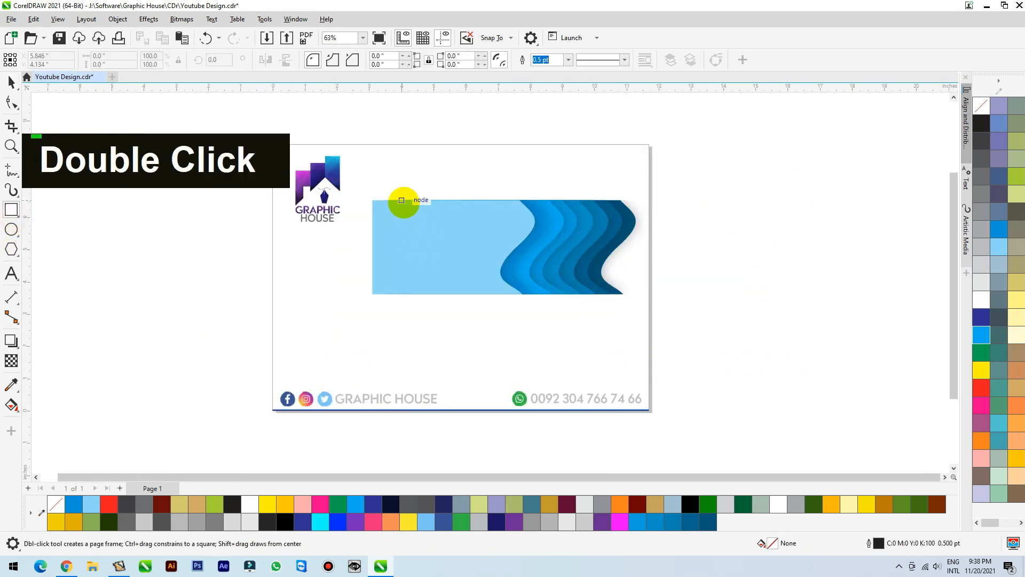
{"action": "left_click_drag", "start_coordinate": [413, 219], "coordinate": [583, 330]}
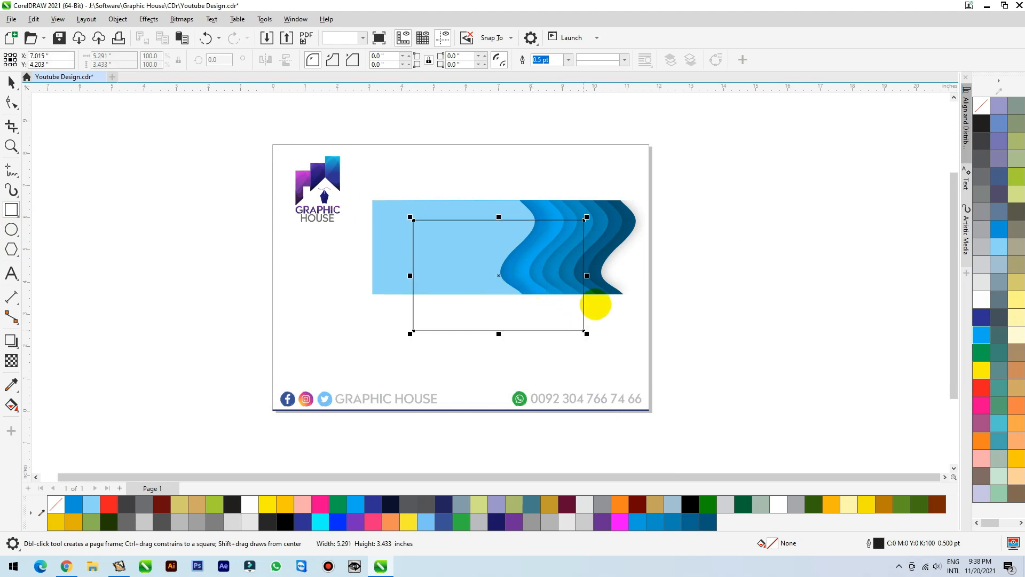
{"action": "key", "text": "space"}
PowerClip the wave group inside the rectangle.
{"action": "left_click", "coordinate": [606, 214]}
{"action": "right_click", "coordinate": [606, 214]}
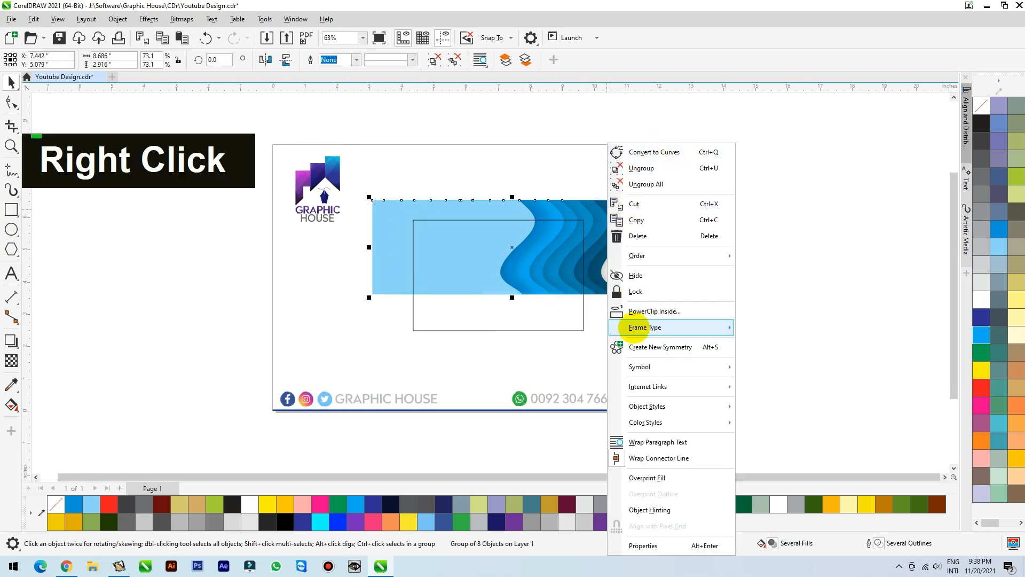
{"action": "left_click", "coordinate": [635, 312]}
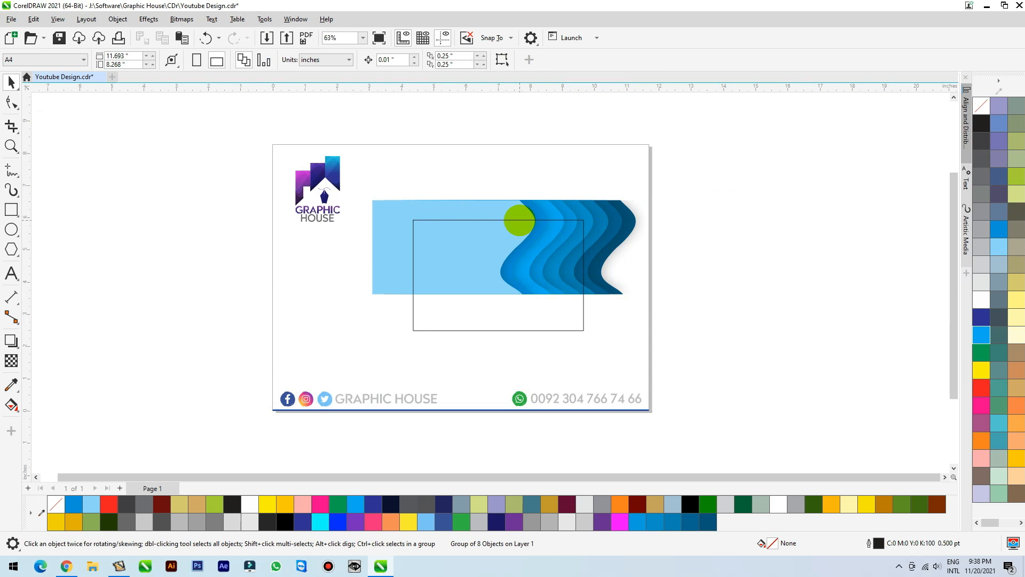
{"action": "left_click", "coordinate": [519, 220]}
Edit the PowerClip contents, moving the wave group over the frame and resizing it to 8.1 by 3.511 inches.
{"action": "key", "text": "F2"}
{"action": "left_click_drag", "start_coordinate": [308, 186], "coordinate": [677, 349]}
{"action": "left_click", "coordinate": [582, 262], "text": "ctrl"}
{"action": "left_click_drag", "start_coordinate": [583, 269], "coordinate": [451, 321]}
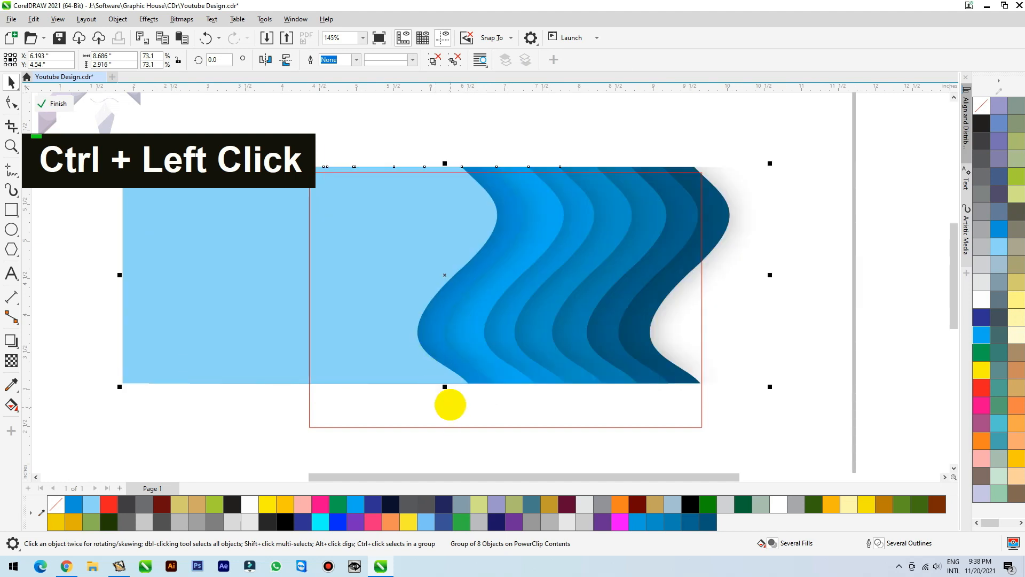
{"action": "left_click_drag", "start_coordinate": [444, 386], "coordinate": [445, 430]}
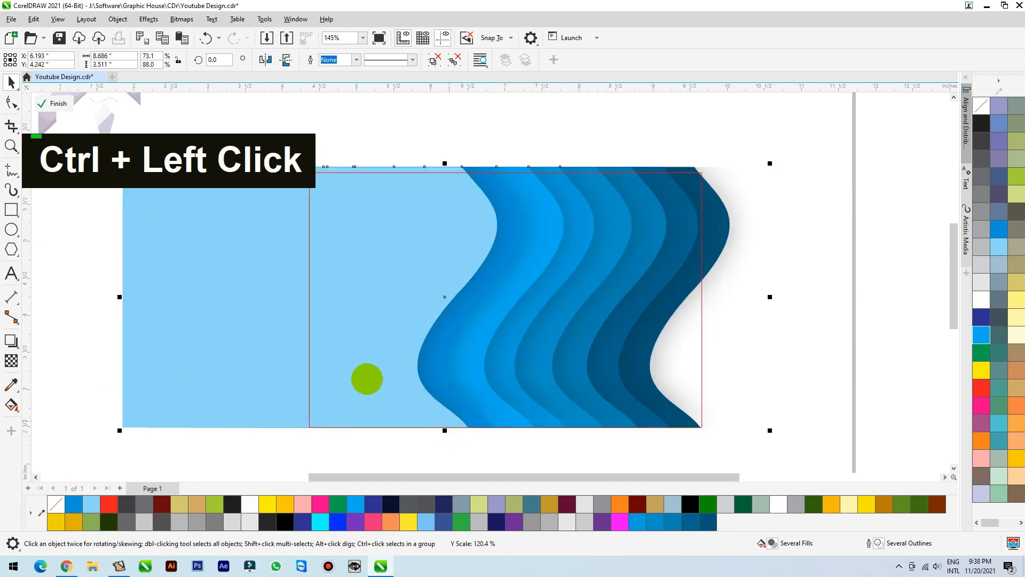
{"action": "left_click_drag", "start_coordinate": [119, 297], "coordinate": [160, 293]}
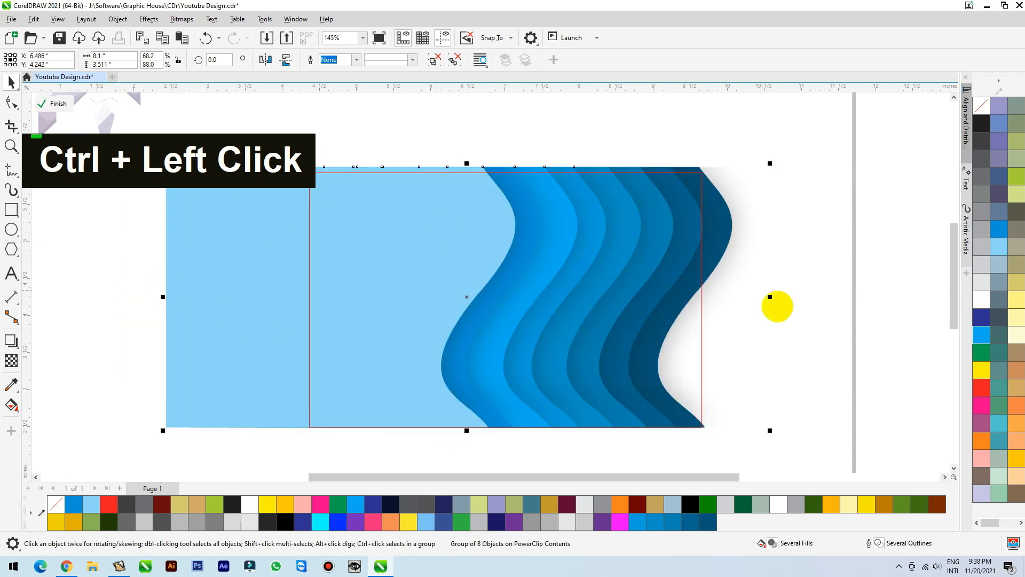
{"action": "left_click", "coordinate": [811, 246], "text": "ctrl"}
Reposition the clipped rectangle slightly and remove its outline.
{"action": "scroll", "coordinate": [790, 294], "scroll_direction": "down", "scroll_amount": 1}
{"action": "left_click_drag", "start_coordinate": [666, 308], "coordinate": [645, 319]}
{"action": "right_click", "coordinate": [982, 105]}
{"action": "left_click", "coordinate": [848, 174]}
Reopen the PowerClip contents, widen the wave group to 8.229 inches and move it left within the frame.
{"action": "left_click_drag", "start_coordinate": [603, 285], "coordinate": [583, 297]}
{"action": "left_click", "coordinate": [595, 284], "text": "ctrl"}
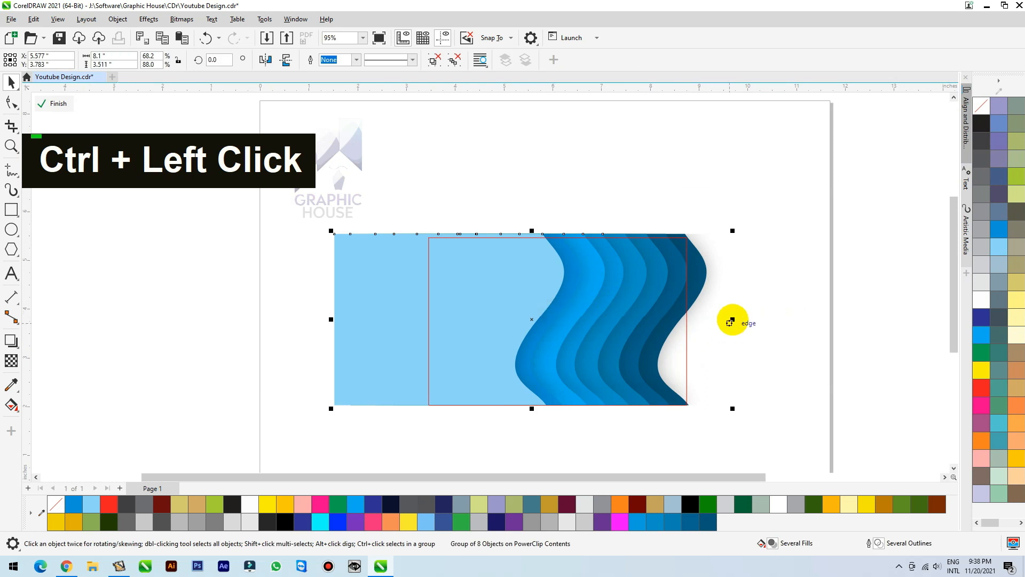
{"action": "left_click_drag", "start_coordinate": [732, 319], "coordinate": [738, 319]}
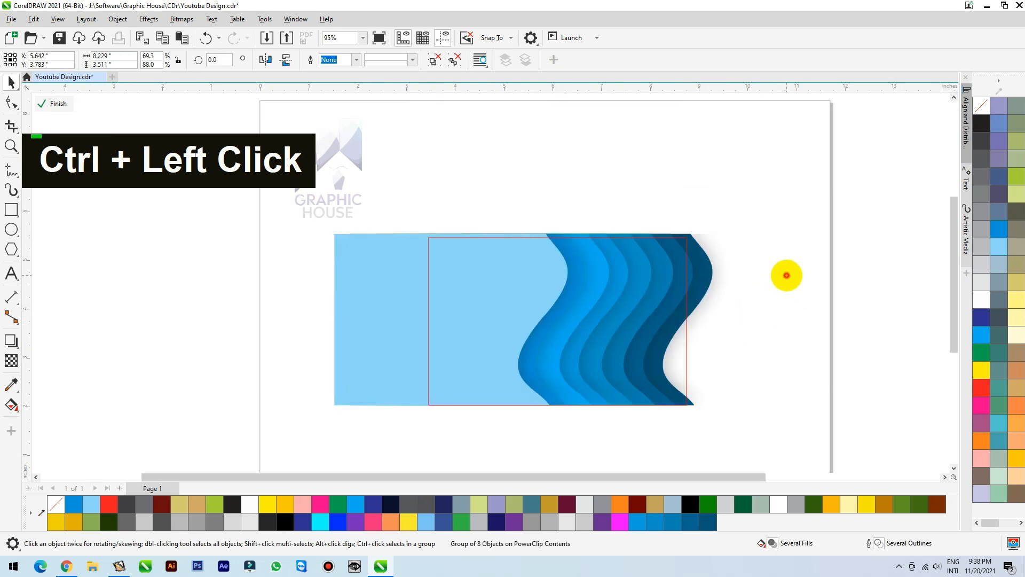
{"action": "left_click_drag", "start_coordinate": [568, 286], "coordinate": [552, 292]}
{"action": "key", "text": "ctrl+z"}
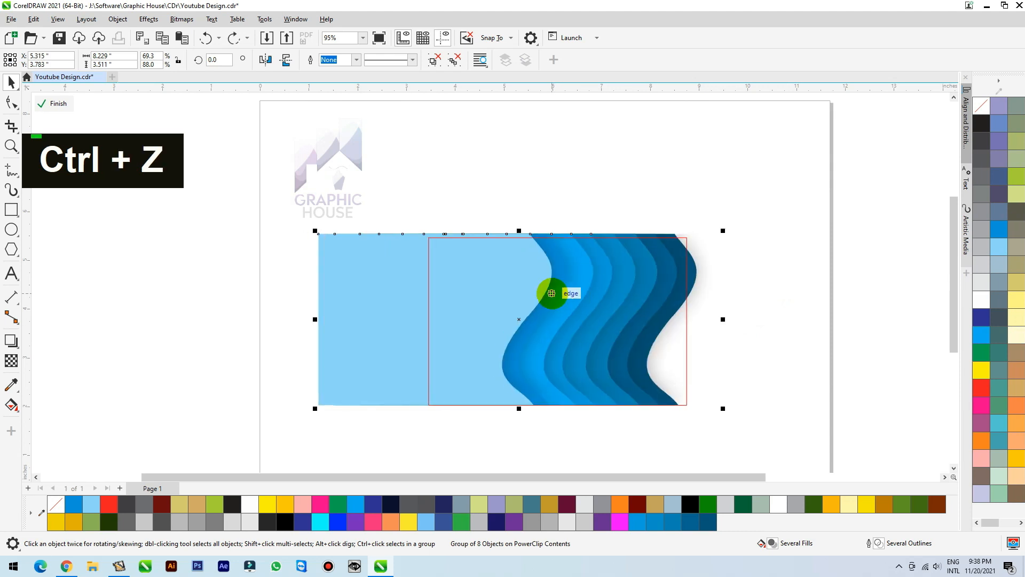
Nudge the wave group left until its dark outer edge sits inside the frame, and finish editing the contents.
{"action": "key", "text": "Left"}
{"action": "key", "text": "Left"}
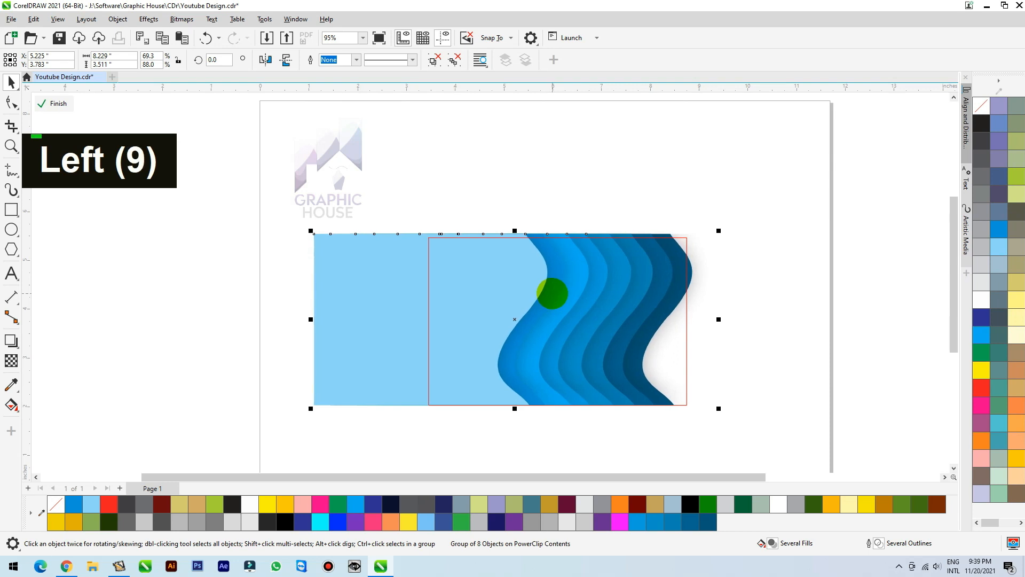
{"action": "key", "text": "Left"}
{"action": "key", "text": "Left"}
{"action": "key", "text": "Left"}
{"action": "key", "text": "Left"}
{"action": "key", "text": "Left"}
{"action": "key", "text": "Left"}
{"action": "key", "text": "Left"}
{"action": "key", "text": "Left"}
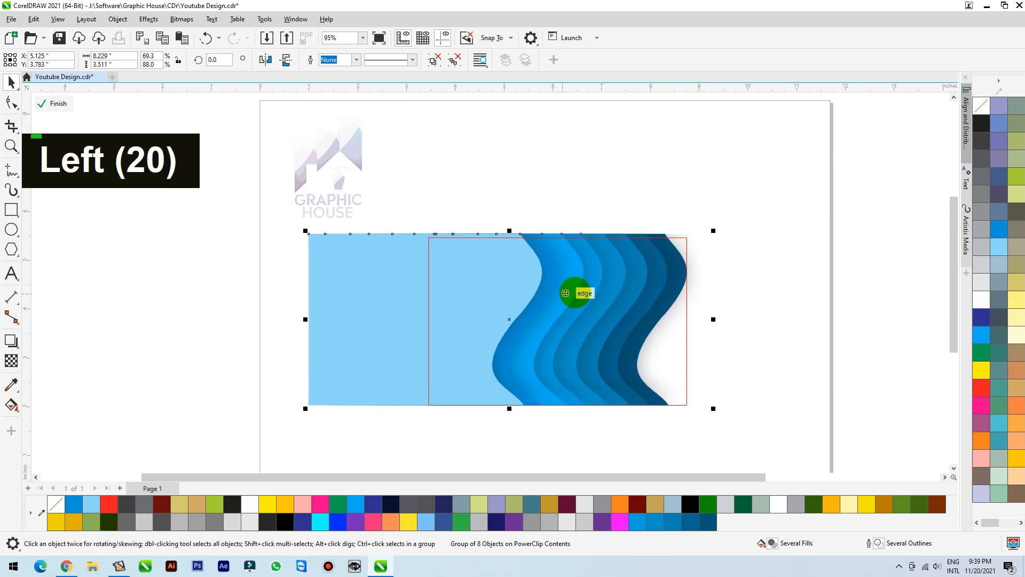
{"action": "double_click", "coordinate": [614, 279]}
{"action": "key", "text": "Left"}
{"action": "key", "text": "Left"}
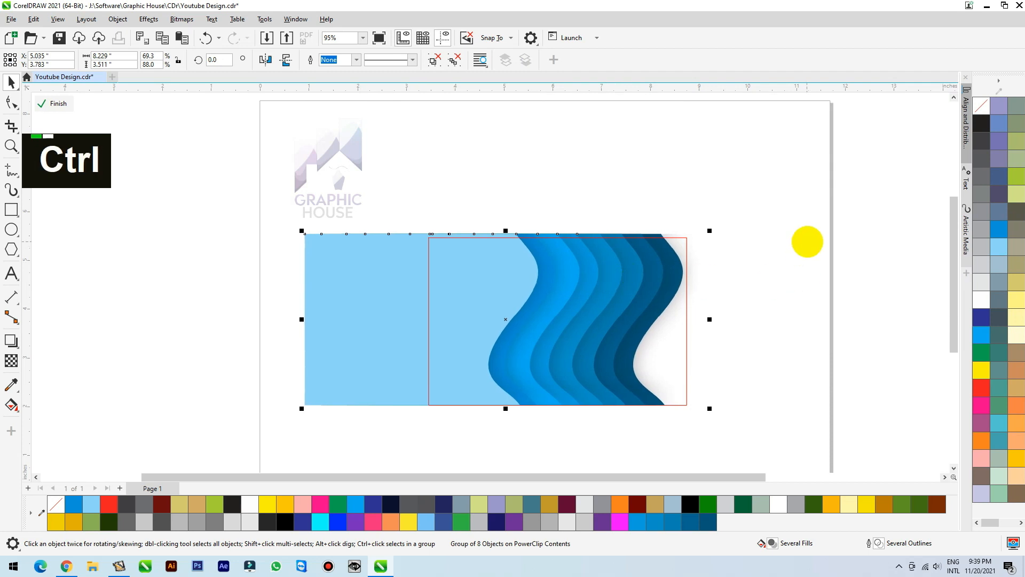
{"action": "left_click", "coordinate": [806, 241], "text": "ctrl"}
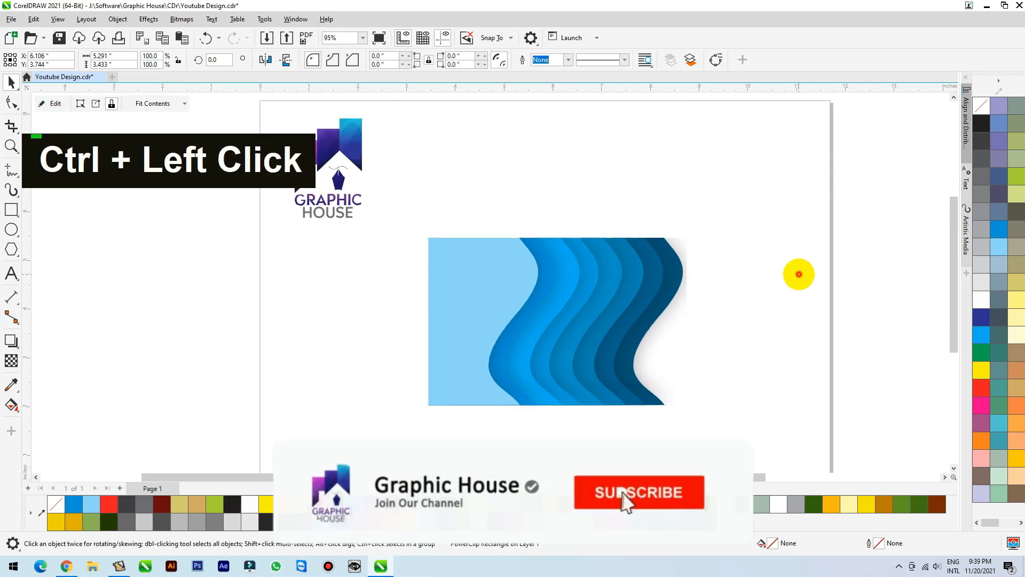
Duplicate the clipped wave design so one copy sits at the page's upper right corner.
{"action": "left_click", "coordinate": [799, 274]}
{"action": "scroll", "coordinate": [513, 299], "scroll_direction": "down", "scroll_amount": 2}
{"action": "left_click_drag", "start_coordinate": [538, 328], "coordinate": [564, 343]}
{"action": "right_click", "coordinate": [563, 343]}
Open the contents of the central clipped copy, rotate its wave group about 19.4° and move it toward the lower left.
{"action": "left_click", "coordinate": [582, 308], "text": "ctrl"}
{"action": "double_click", "coordinate": [588, 341]}
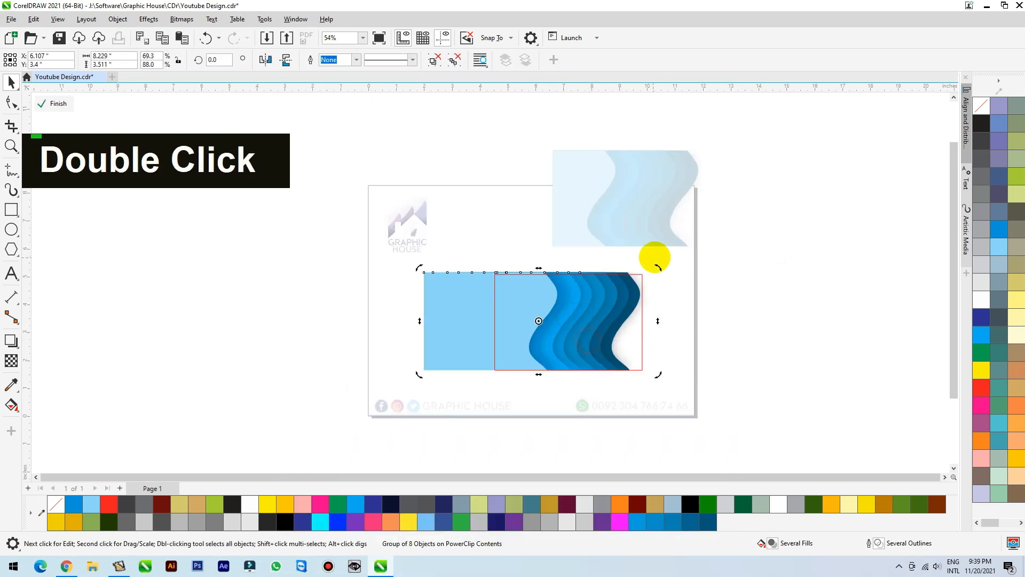
{"action": "left_click_drag", "start_coordinate": [659, 267], "coordinate": [655, 213]}
{"action": "left_click_drag", "start_coordinate": [535, 325], "coordinate": [458, 366]}
{"action": "left_click", "coordinate": [552, 297], "text": "shift"}
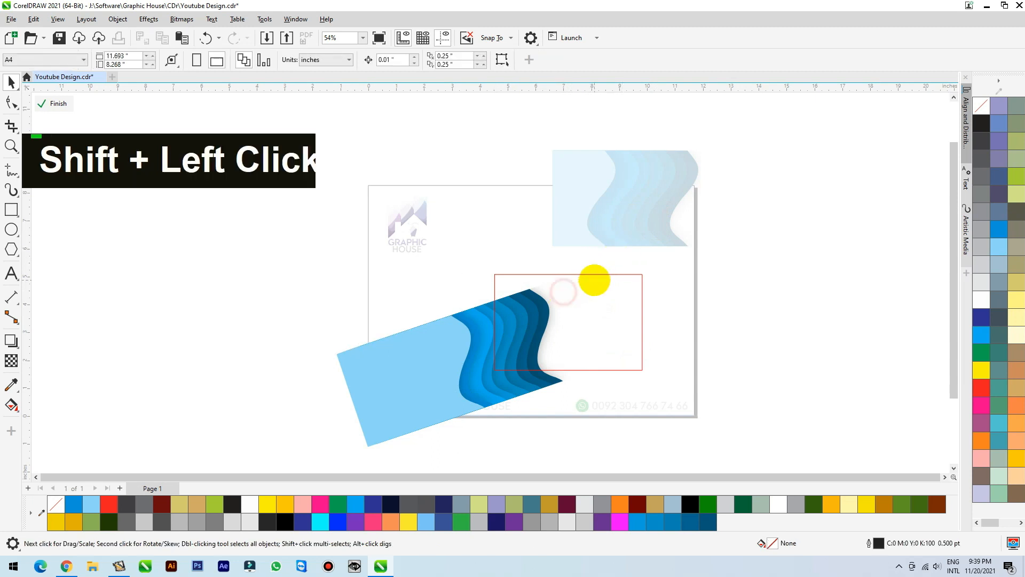
Enlarge the tilted wave group and position it to cover the left part of the frame.
{"action": "left_click_drag", "start_coordinate": [588, 277], "coordinate": [534, 330]}
{"action": "left_click_drag", "start_coordinate": [475, 445], "coordinate": [486, 469]}
{"action": "left_click_drag", "start_coordinate": [516, 343], "coordinate": [508, 347]}
{"action": "left_click_drag", "start_coordinate": [508, 344], "coordinate": [507, 347]}
Finish editing the contents and place a copy of the tilted design to the right of the page.
{"action": "left_click", "coordinate": [737, 292], "text": "ctrl"}
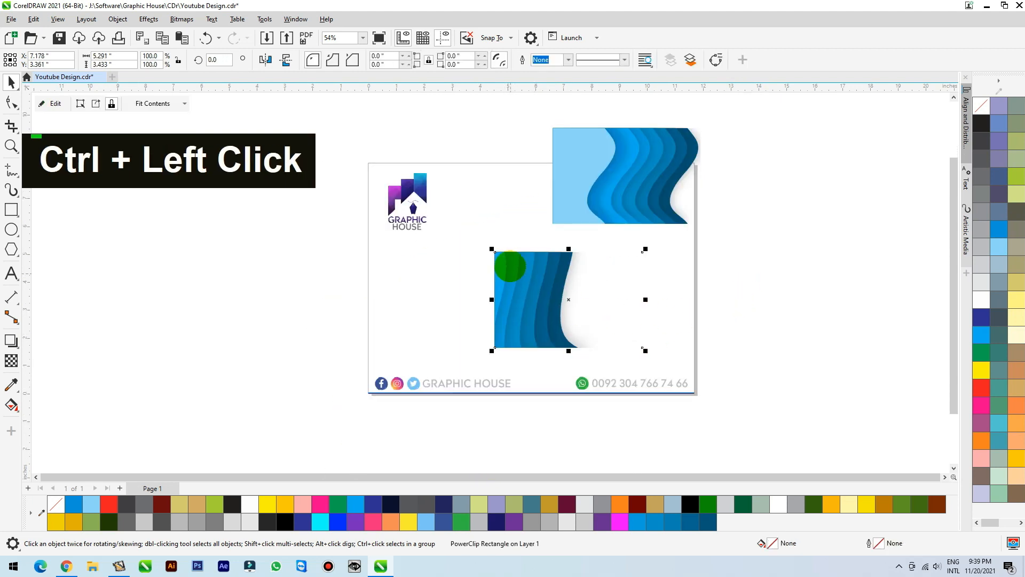
{"action": "left_click_drag", "start_coordinate": [546, 293], "coordinate": [784, 275]}
{"action": "right_click", "coordinate": [785, 275]}
Duplicate the tilted wave group inside the central frame and rotate the copy to about 94°.
{"action": "left_click", "coordinate": [504, 300], "text": "ctrl"}
{"action": "left_click_drag", "start_coordinate": [469, 174], "coordinate": [470, 217]}
{"action": "left_click_drag", "start_coordinate": [567, 270], "coordinate": [598, 319]}
{"action": "right_click", "coordinate": [597, 320]}
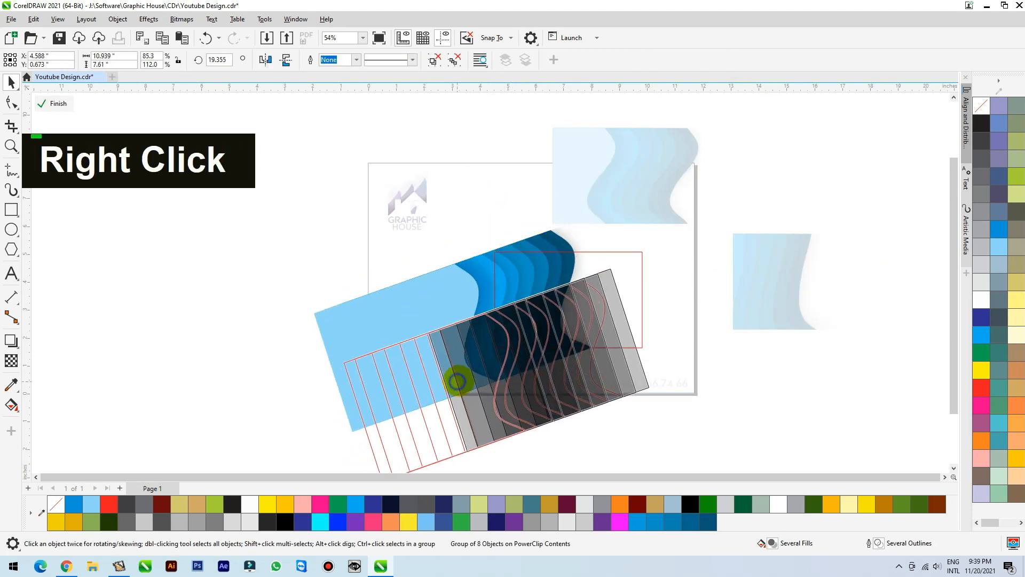
{"action": "left_click_drag", "start_coordinate": [653, 262], "coordinate": [513, 286]}
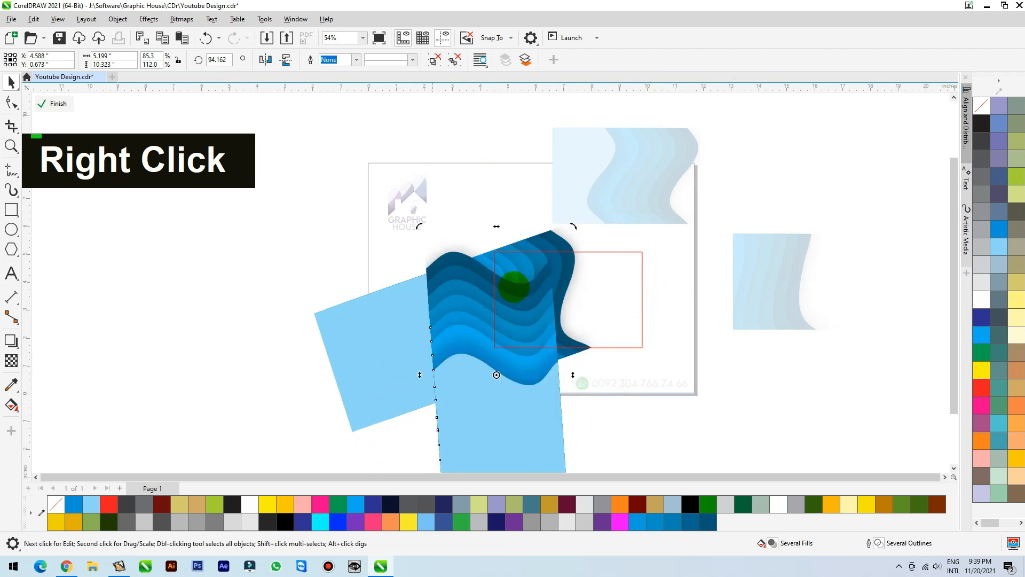
Move the duplicate wave group to the frame's lower left corner, rotate it to about 65.2° and finish editing the contents.
{"action": "left_click_drag", "start_coordinate": [517, 354], "coordinate": [552, 418]}
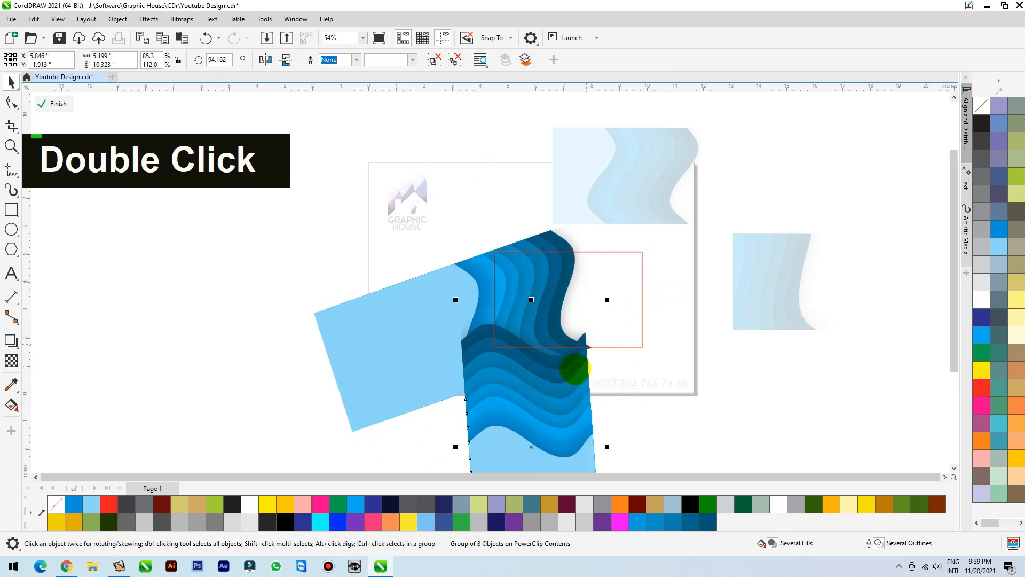
{"action": "left_click", "coordinate": [575, 369]}
{"action": "left_click_drag", "start_coordinate": [608, 299], "coordinate": [635, 377]}
{"action": "left_click_drag", "start_coordinate": [546, 408], "coordinate": [613, 402]}
{"action": "left_click", "coordinate": [731, 383], "text": "ctrl"}
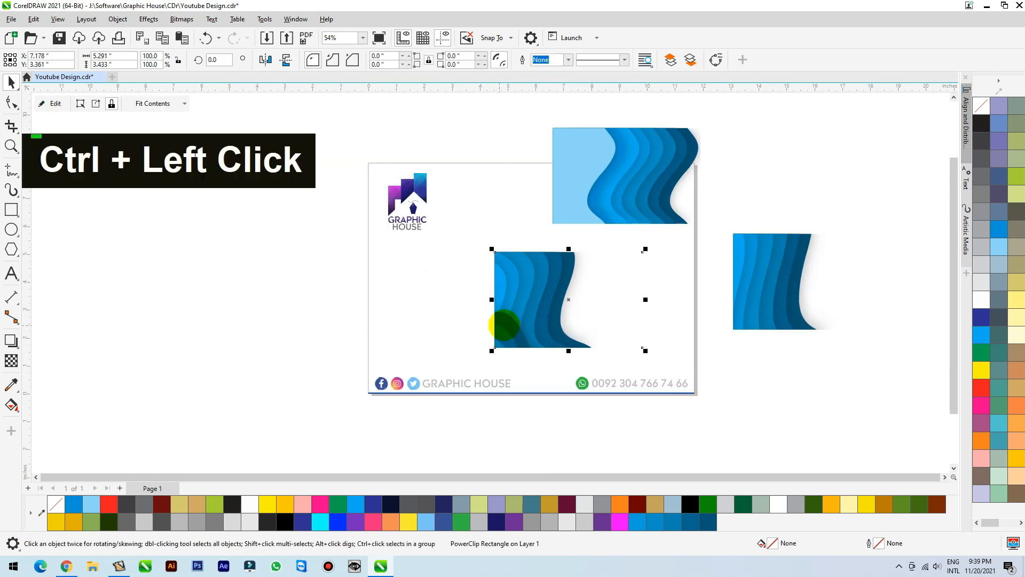
Reopen the central frame's contents, place a copy of the lower wave group to its right and convert the copy to a 200 dpi CMYK bitmap.
{"action": "left_click", "coordinate": [505, 324], "text": "ctrl"}
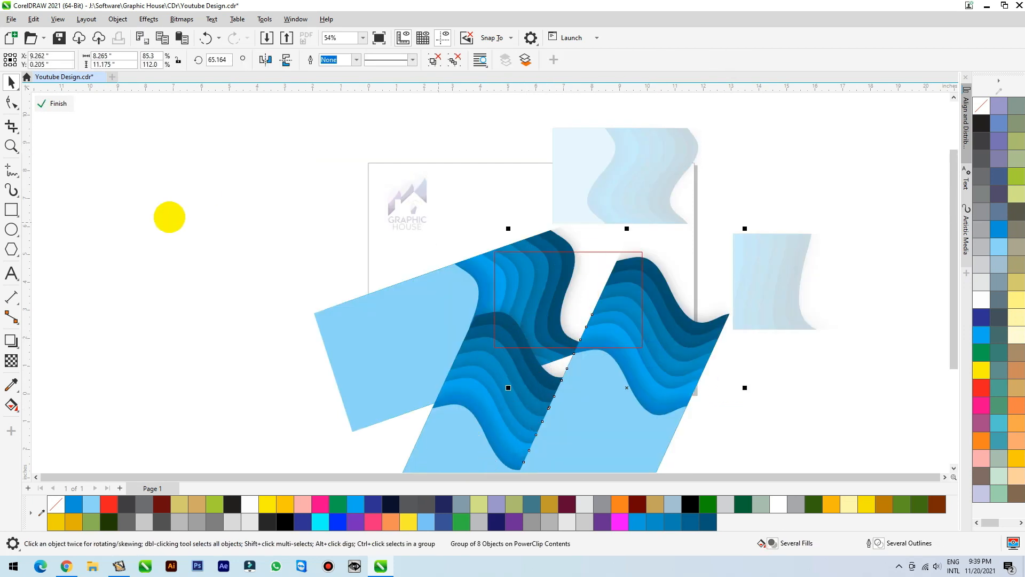
{"action": "left_click", "coordinate": [182, 20]}
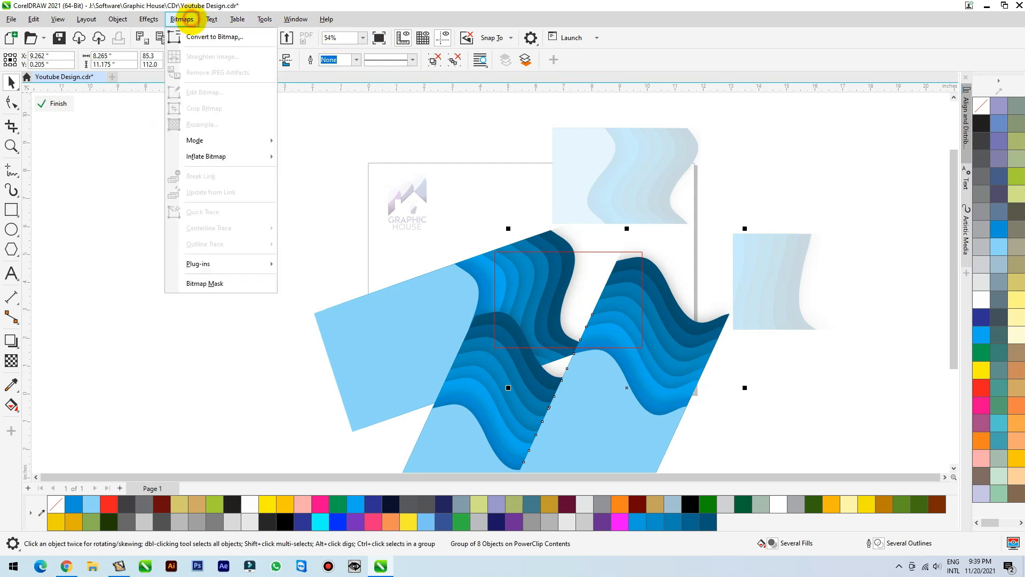
{"action": "left_click", "coordinate": [202, 37]}
{"action": "left_click", "coordinate": [526, 340]}
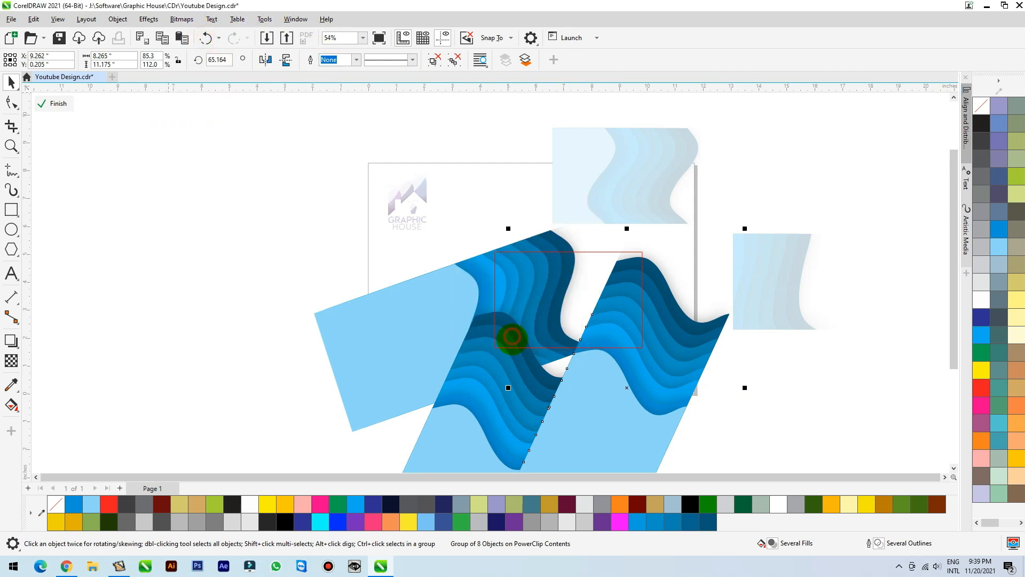
Apply a uniform transparency of 80 to the bitmap wave copy.
{"action": "left_click", "coordinate": [11, 360]}
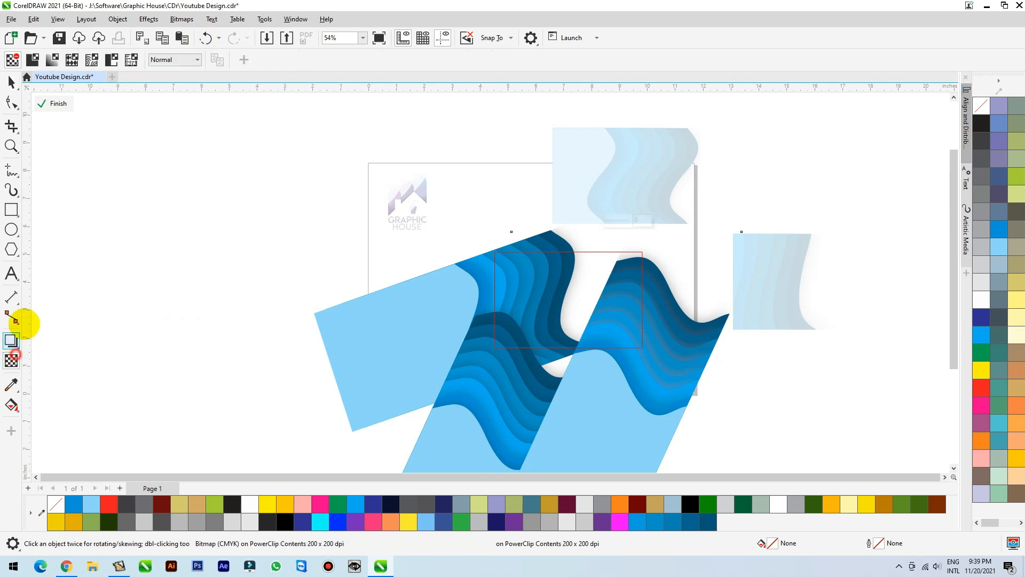
{"action": "left_click", "coordinate": [32, 59]}
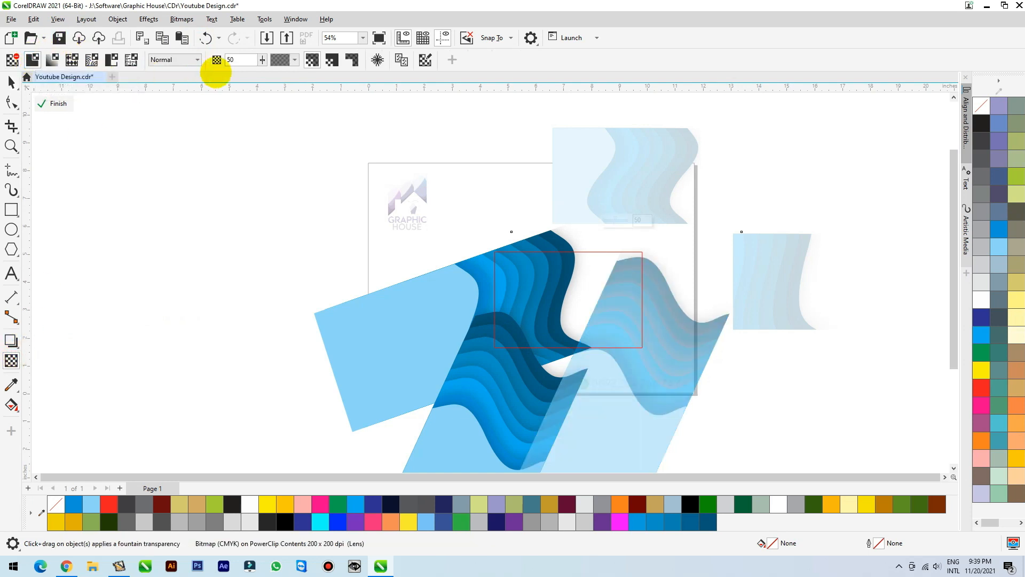
{"action": "double_click", "coordinate": [242, 60]}
{"action": "type", "text": "80"}
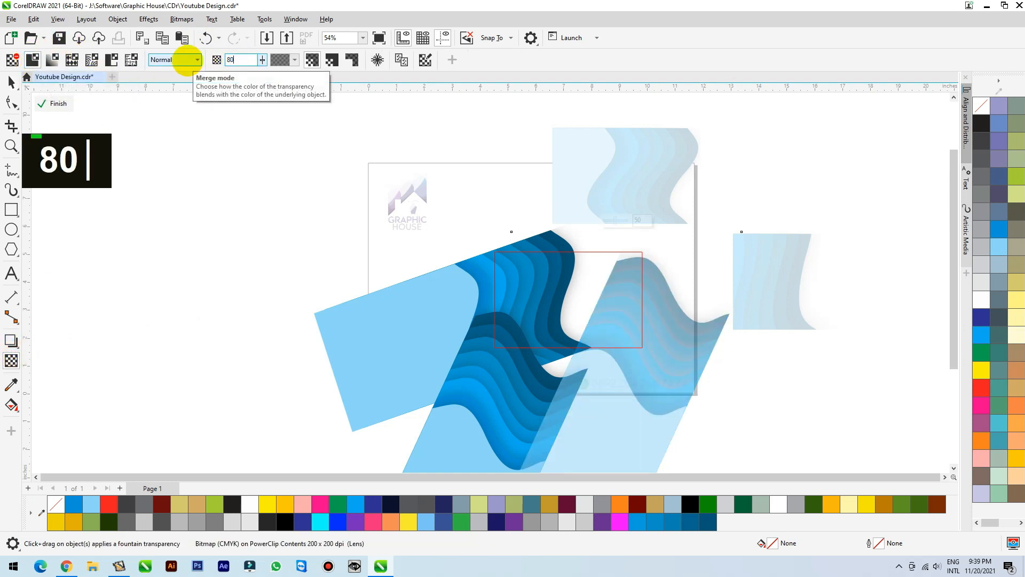
{"action": "key", "text": "Return"}
Rotate the transparent bitmap waves to about 62.8° and move them over the frame's lower right corner.
{"action": "left_click", "coordinate": [11, 81]}
{"action": "left_click", "coordinate": [634, 361]}
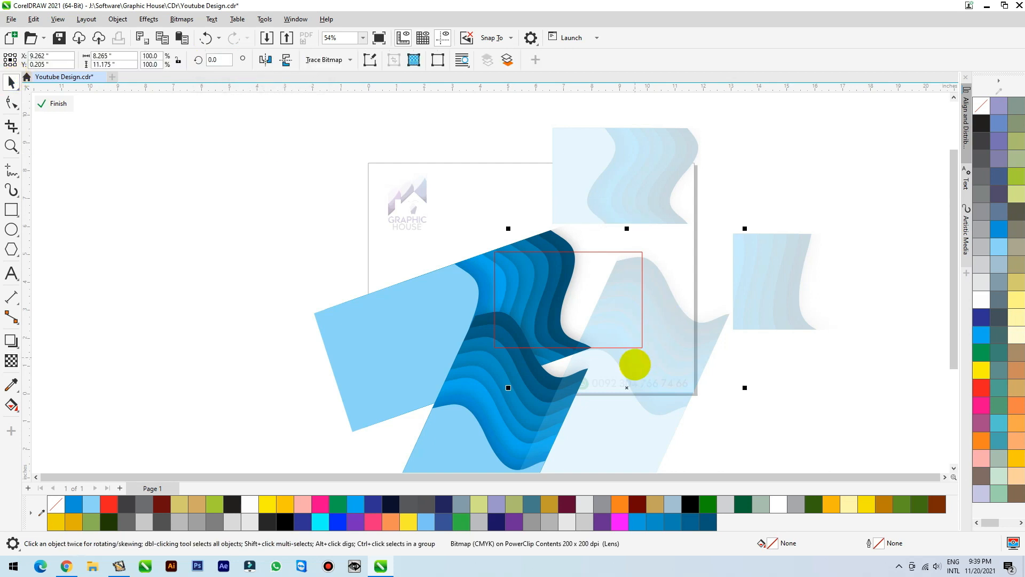
{"action": "left_click_drag", "start_coordinate": [743, 225], "coordinate": [748, 230]}
{"action": "left_click_drag", "start_coordinate": [647, 151], "coordinate": [597, 176]}
{"action": "left_click_drag", "start_coordinate": [691, 416], "coordinate": [737, 336]}
{"action": "scroll", "coordinate": [620, 229], "scroll_direction": "up", "scroll_amount": 1}
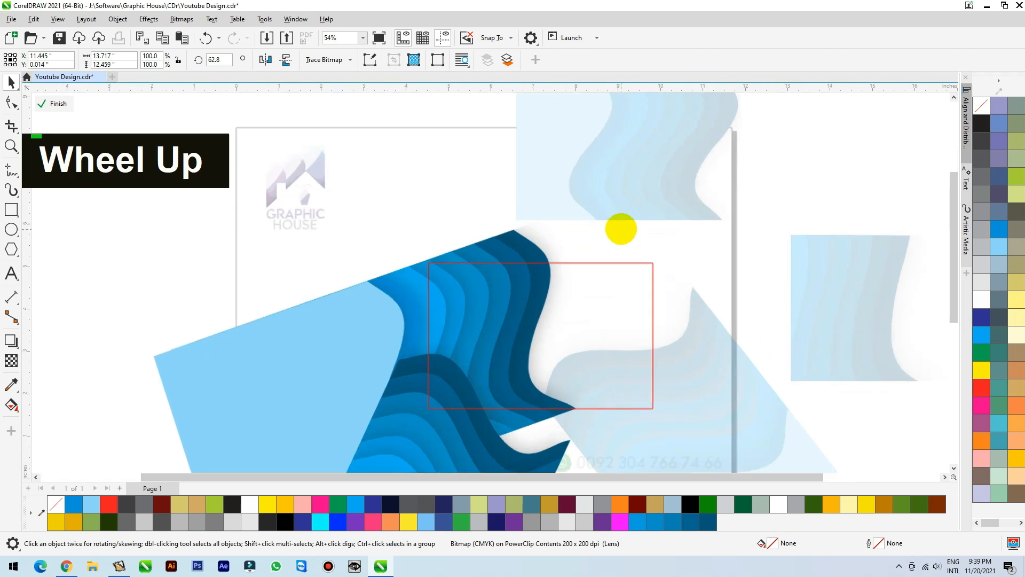
{"action": "scroll", "coordinate": [645, 338], "scroll_direction": "down", "scroll_amount": 2}
{"action": "left_click_drag", "start_coordinate": [688, 384], "coordinate": [691, 389]}
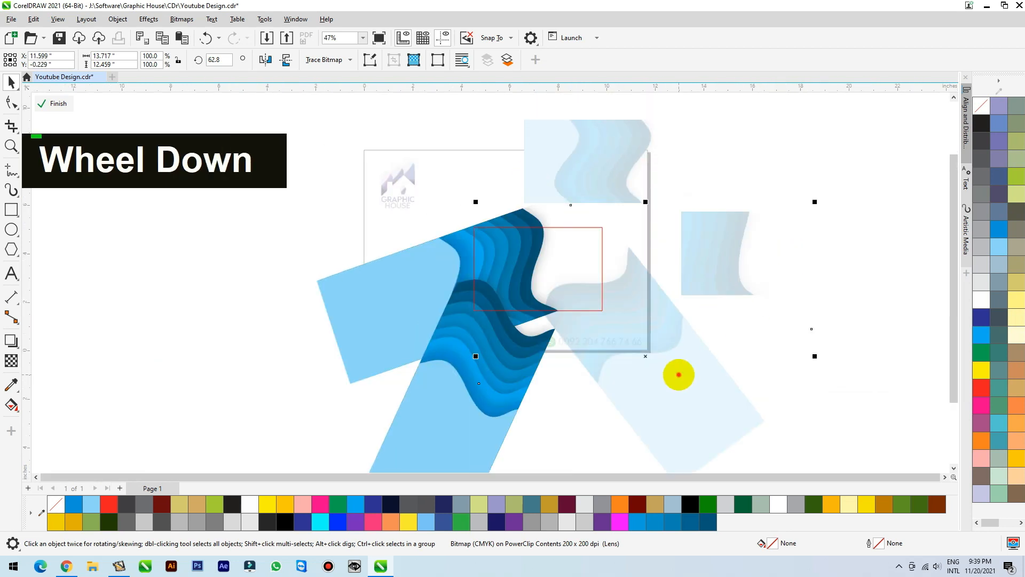
Refine the rotation, size and position of the transparent waves in the frame's lower right corner and finish editing the contents.
{"action": "left_click", "coordinate": [678, 374]}
{"action": "left_click_drag", "start_coordinate": [819, 200], "coordinate": [732, 193]}
{"action": "left_click_drag", "start_coordinate": [729, 366], "coordinate": [719, 319]}
{"action": "left_click_drag", "start_coordinate": [778, 196], "coordinate": [851, 144]}
{"action": "left_click_drag", "start_coordinate": [647, 321], "coordinate": [658, 354]}
{"action": "left_click", "coordinate": [801, 161], "text": "ctrl"}
Examine the central design up close, return to the full page view and clear the selection.
{"action": "key", "text": "F2"}
{"action": "left_click_drag", "start_coordinate": [683, 209], "coordinate": [426, 351]}
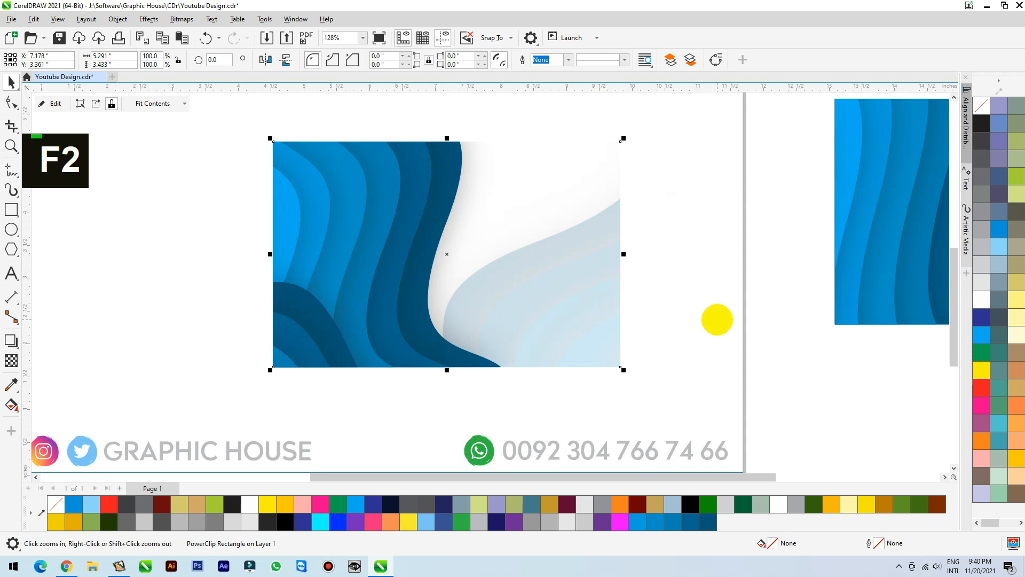
{"action": "scroll", "coordinate": [359, 401], "scroll_direction": "down", "scroll_amount": 2}
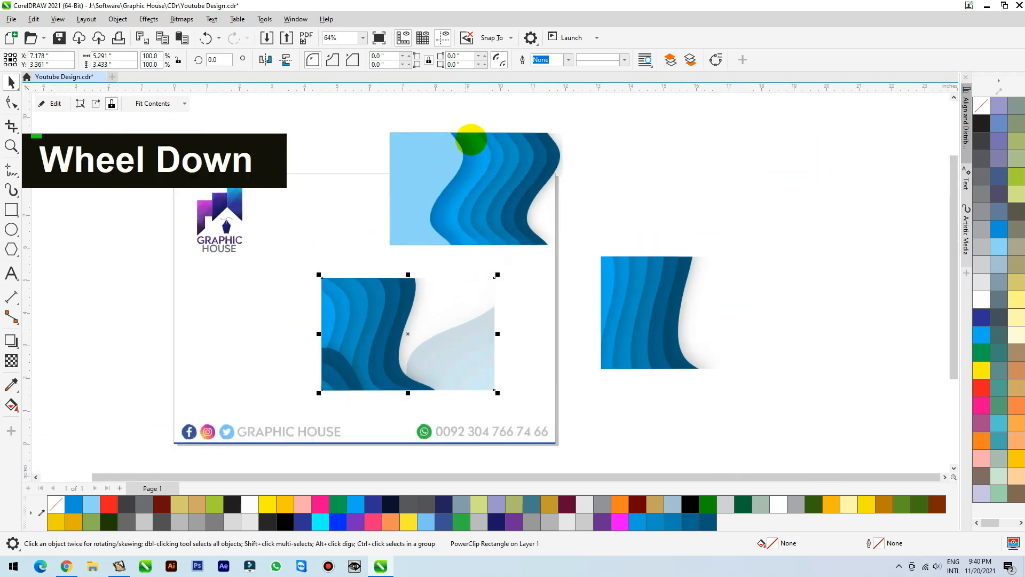
{"action": "left_click", "coordinate": [550, 391]}
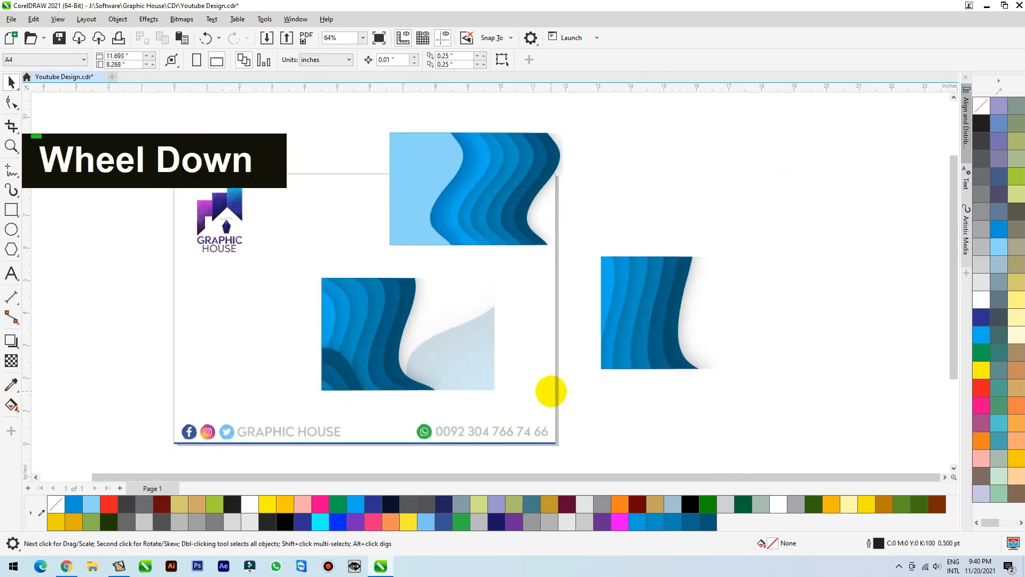